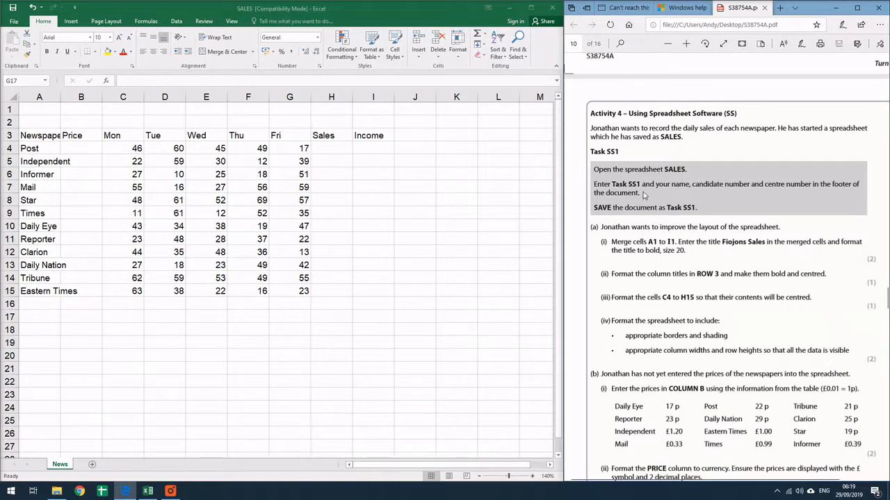
- In Page Layout view, fill the footer's left section with Task SS1, the centre with the candidate's name and the right with the candidate number
click(450, 477)
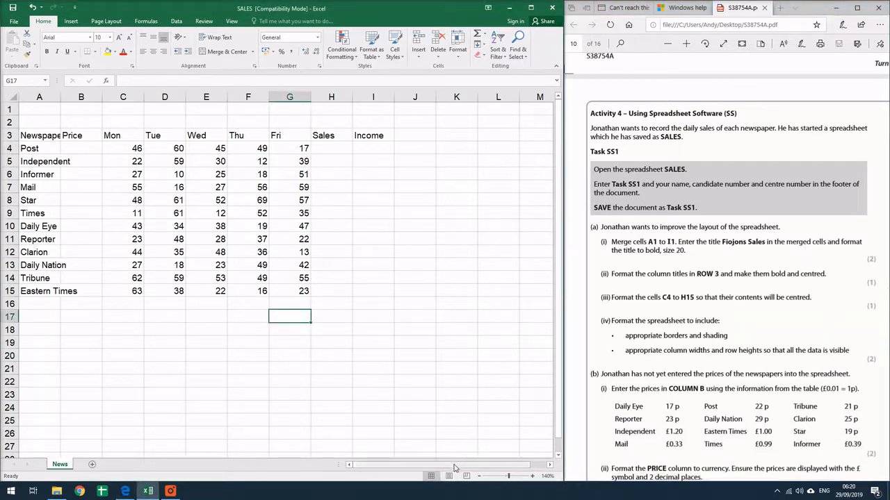
click(449, 477)
scroll(400, 318, down, 5)
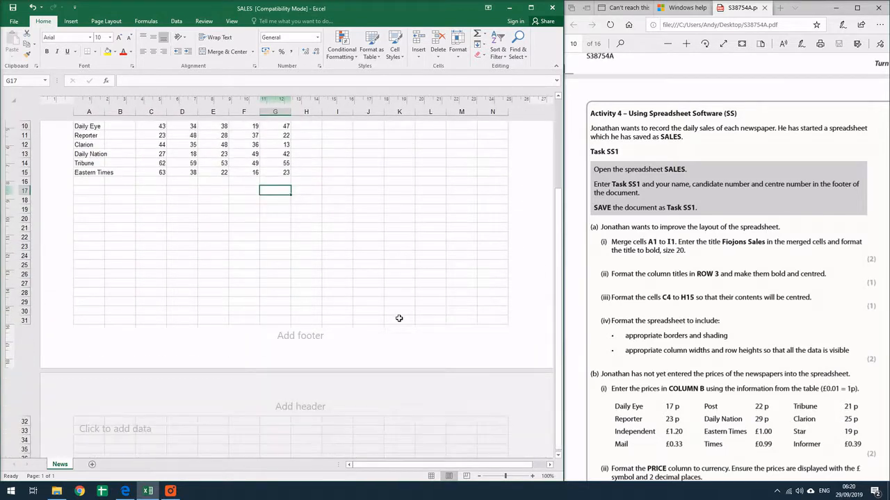
click(275, 337)
click(181, 338)
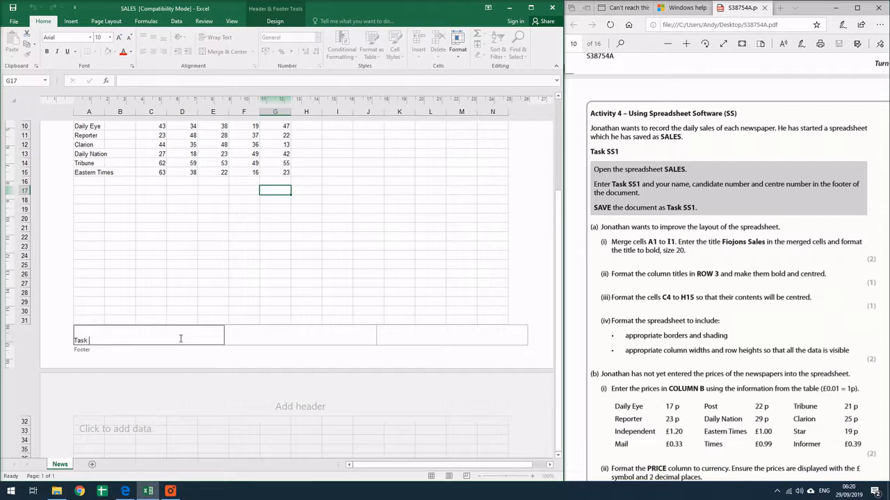
click(244, 340)
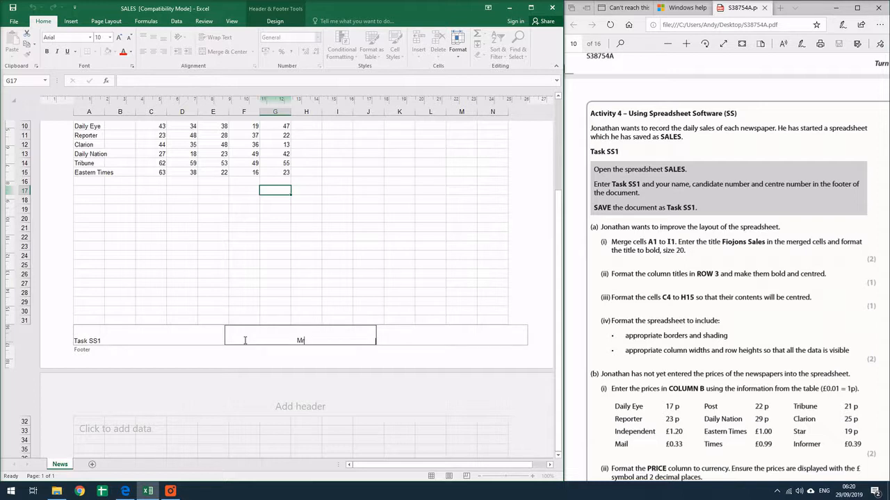
click(441, 339)
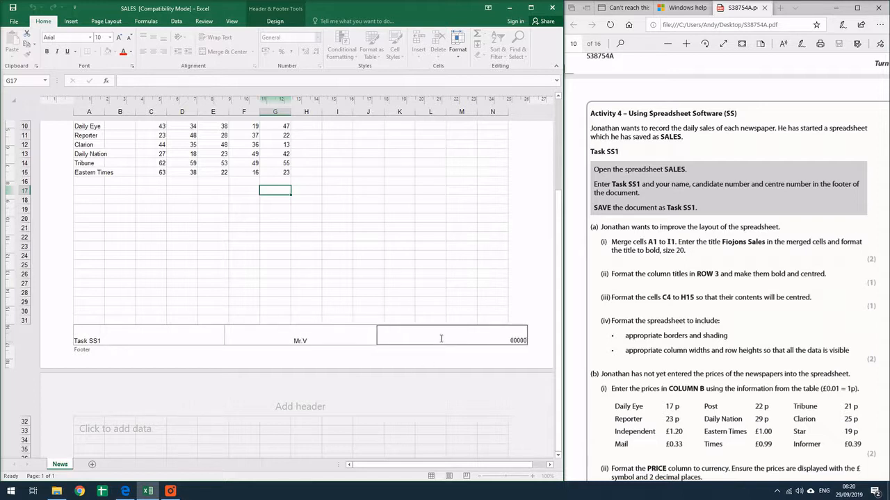
click(294, 233)
- Review the page's header area and completed footer, and return the sheet to Normal view
scroll(298, 255, up, 3)
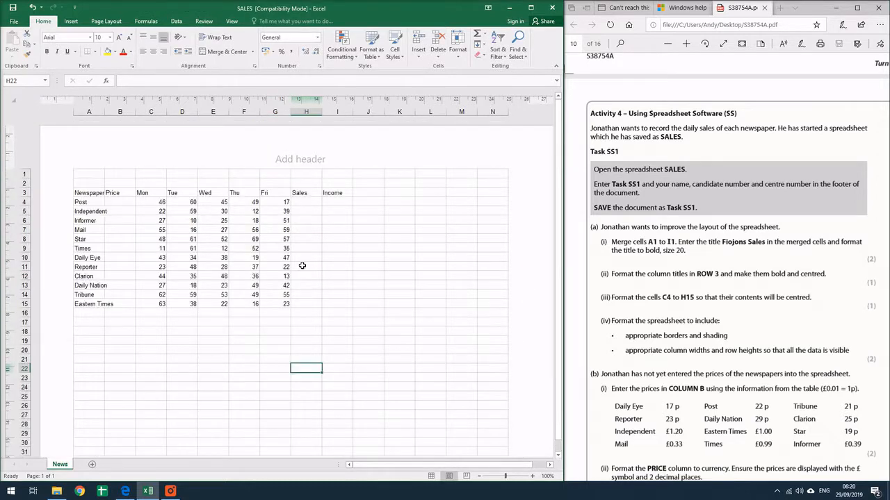
scroll(303, 266, down, 3)
scroll(302, 265, up, 3)
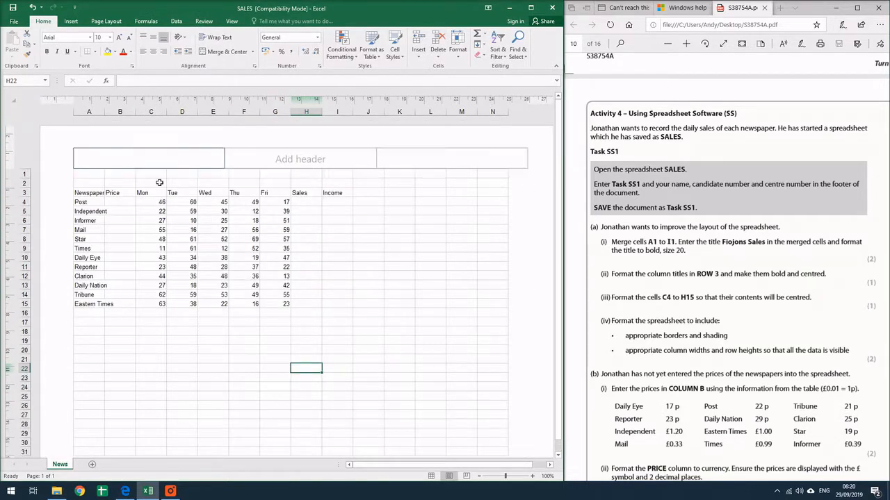
scroll(306, 331, down, 3)
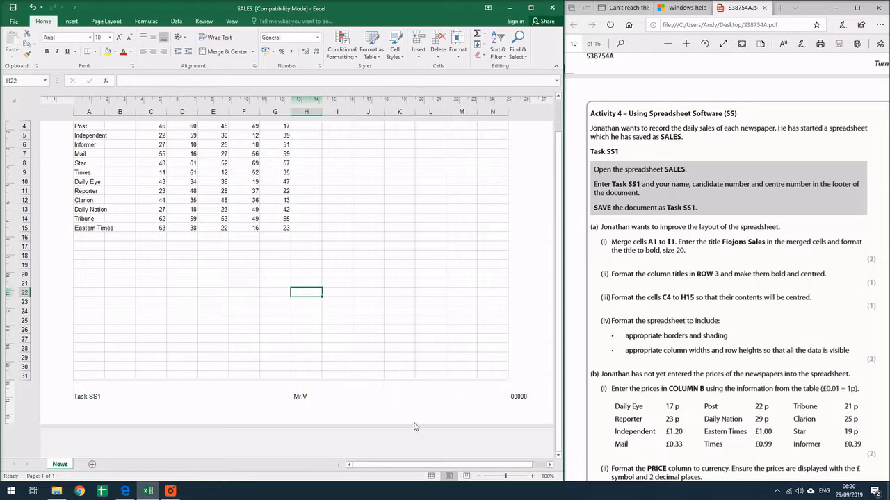
click(431, 477)
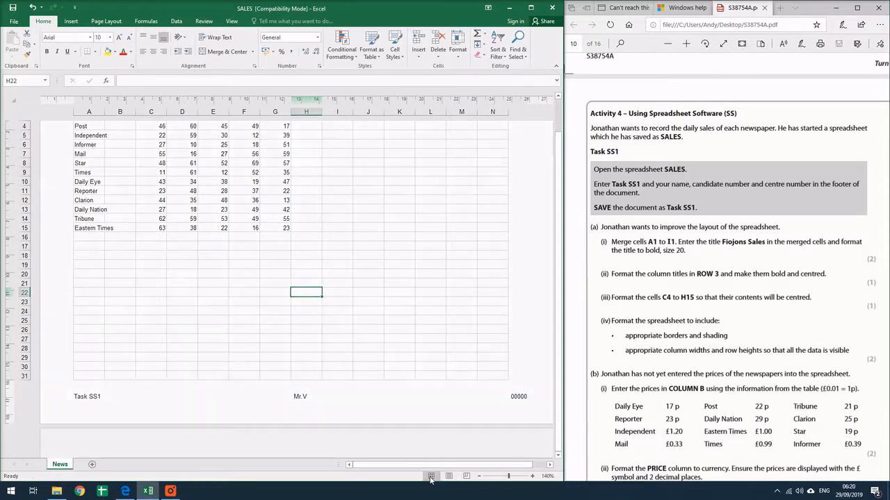
scroll(312, 297, up, 1)
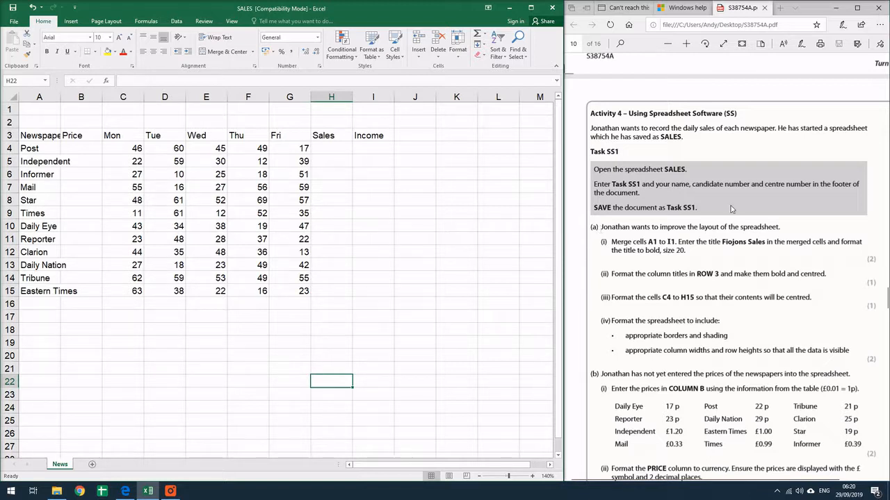
- Merge and centre cells A1 to I1 as the task sheet instructs
drag(611, 244, 675, 244)
click(381, 165)
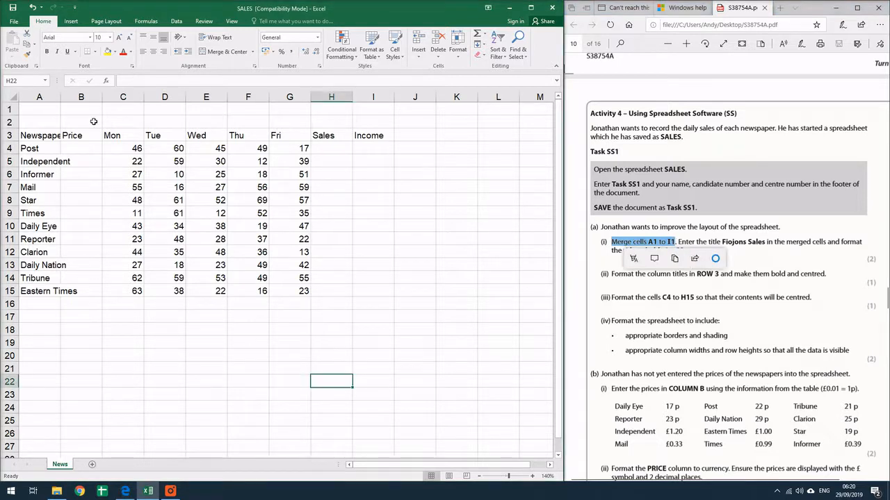
drag(42, 112, 367, 112)
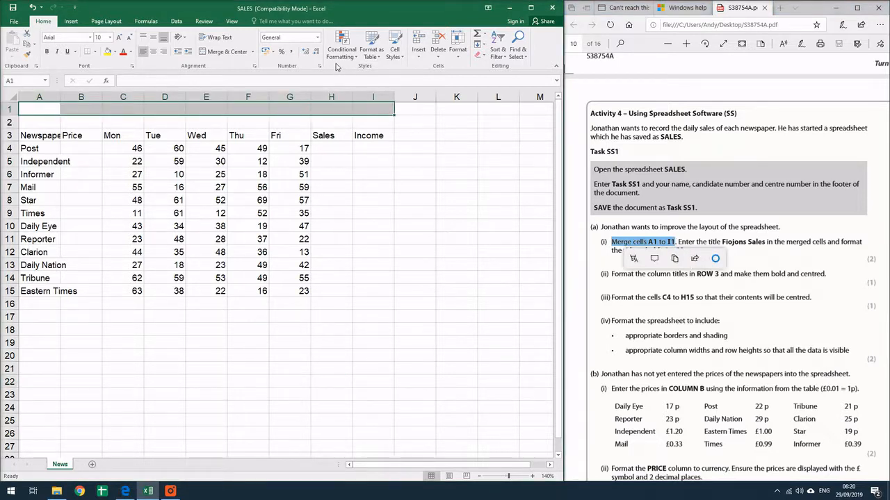
click(225, 53)
- Enter the title Fiojons Sales in the merged cell of row 1
click(716, 241)
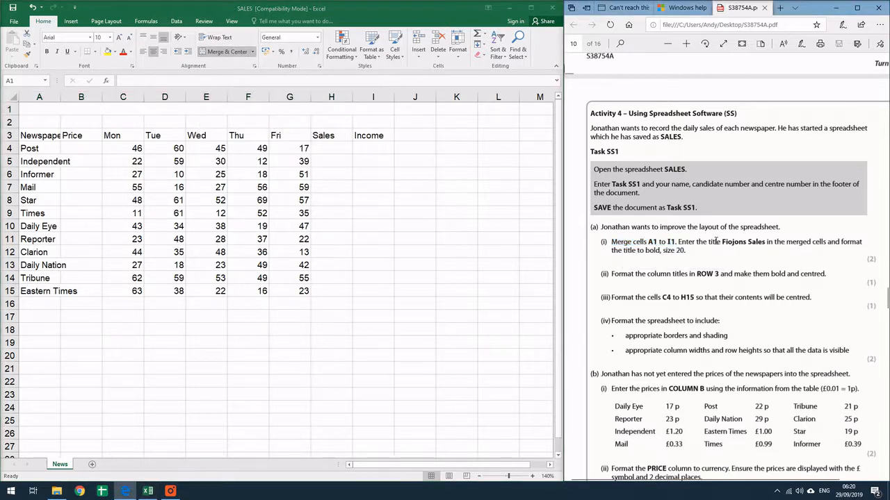
drag(706, 241, 722, 241)
click(740, 241)
click(217, 111)
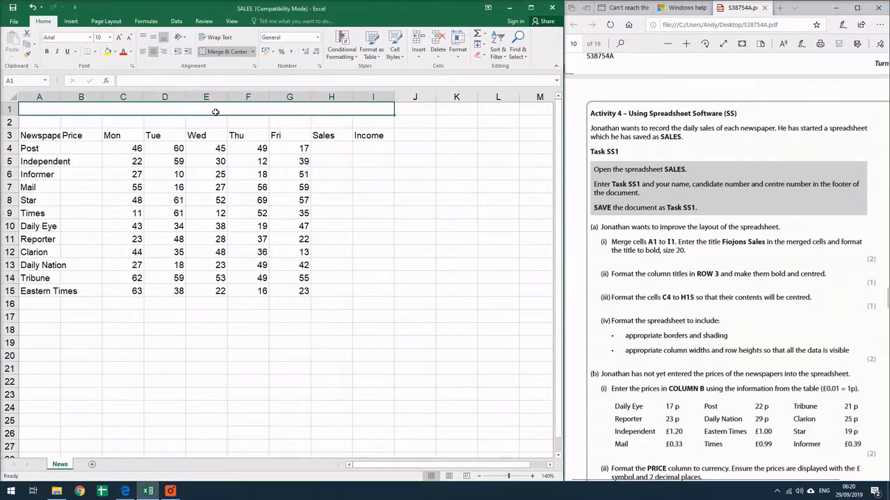
text(Fiojon)
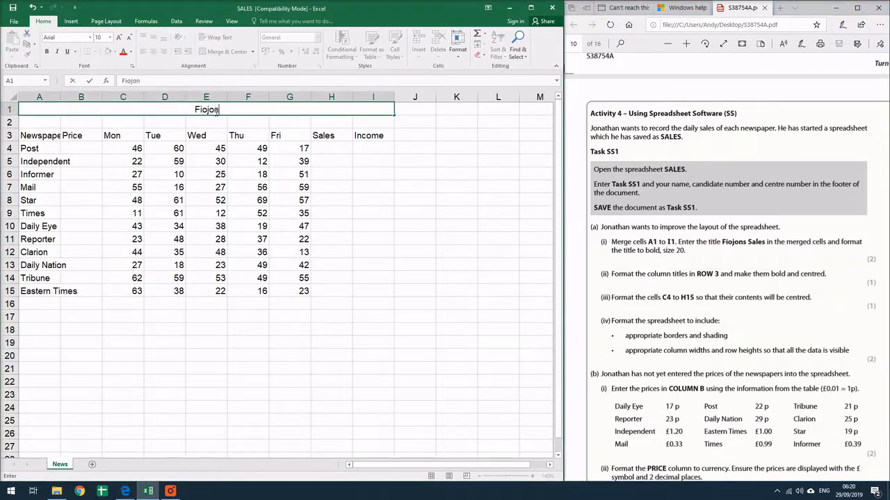
text(s Sales)
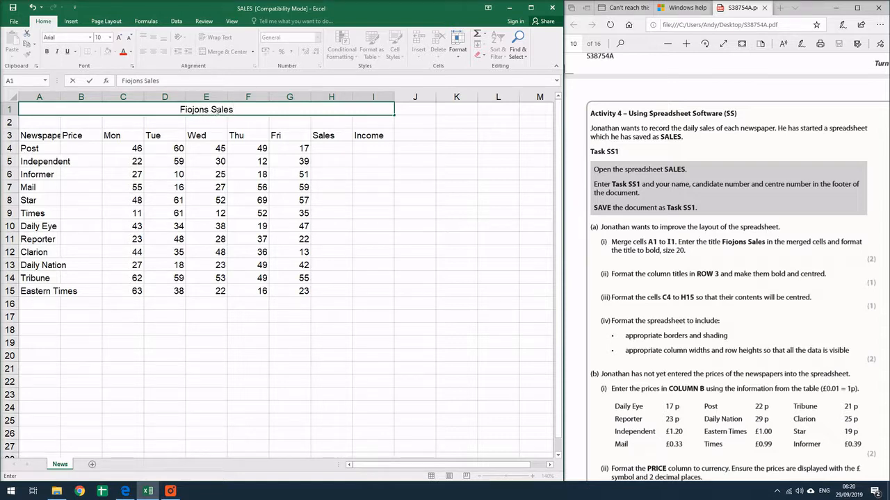
click(299, 203)
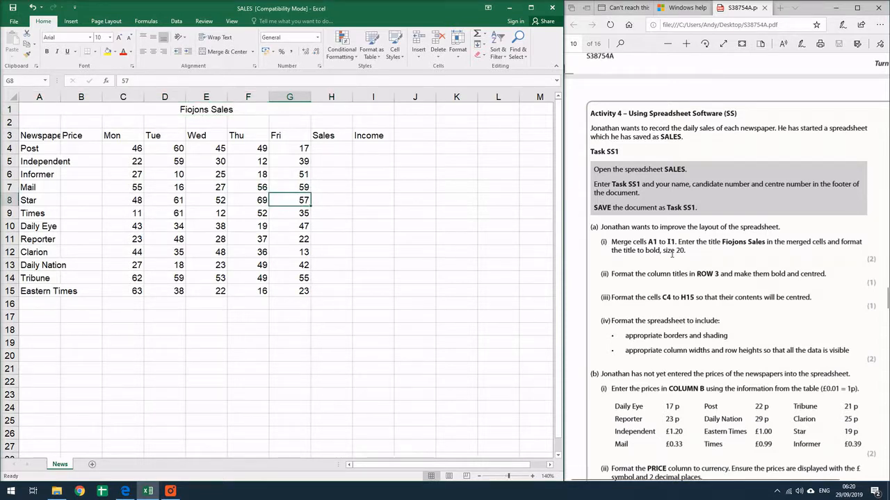
- Format the Fiojons Sales title as bold, size 20, and autofit the height of row 1 to it
click(217, 114)
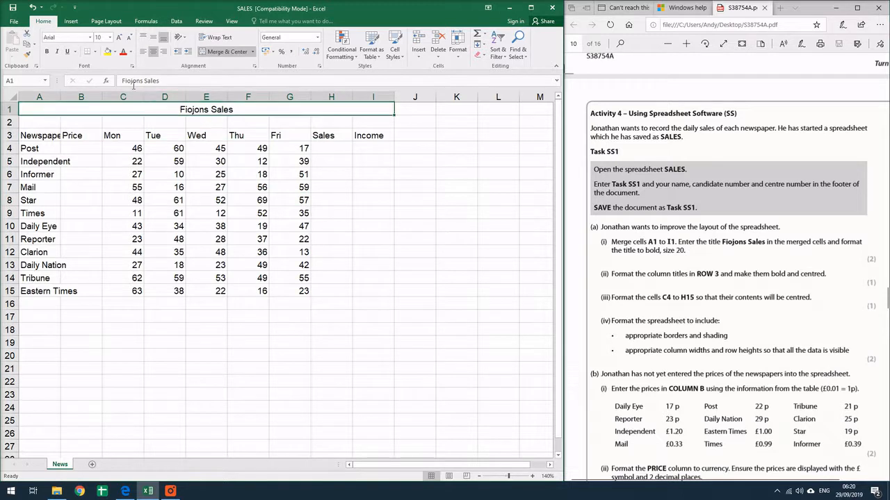
click(109, 38)
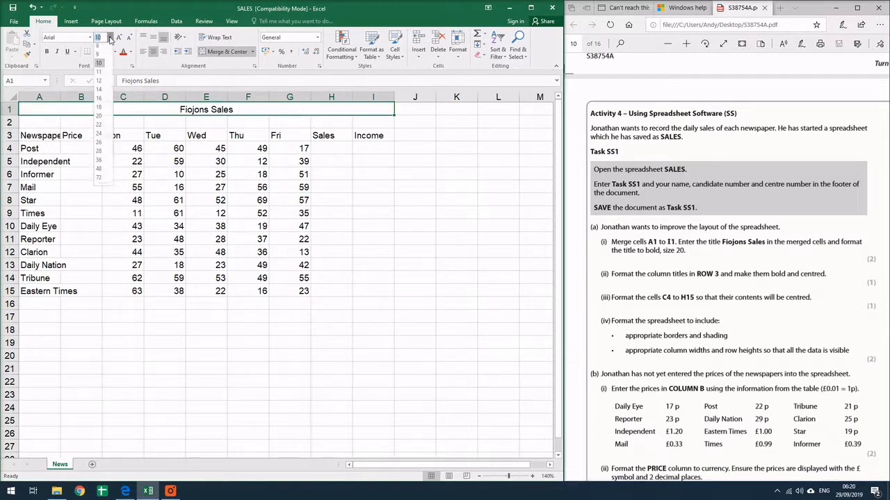
click(105, 119)
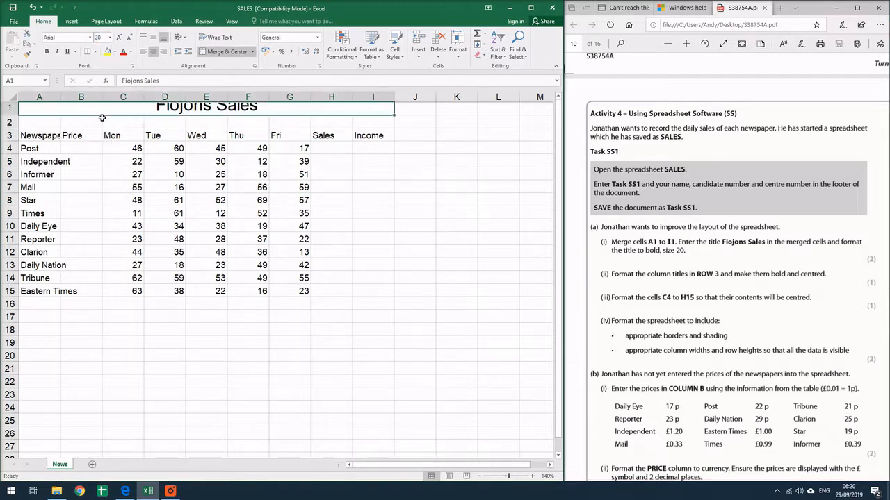
click(47, 53)
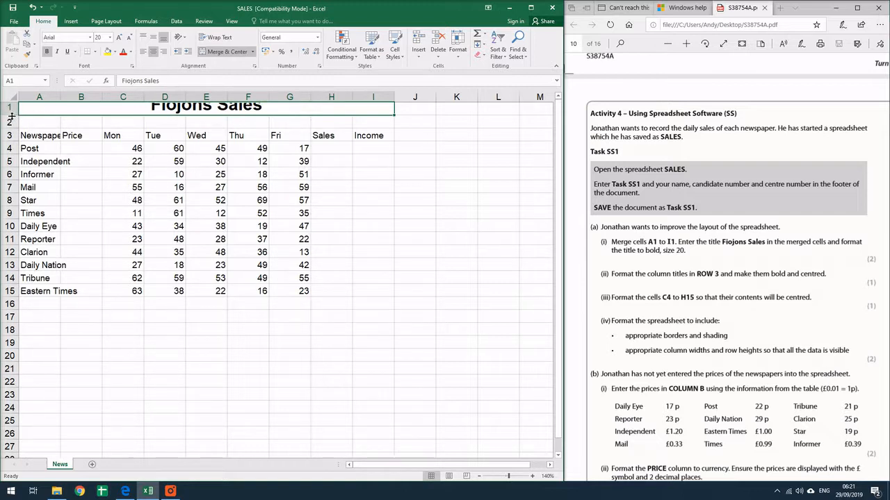
mouse_move(11, 118)
mouse_down()
mouse_move(11, 130)
mouse_move(10, 115)
mouse_up()
double_click(12, 118)
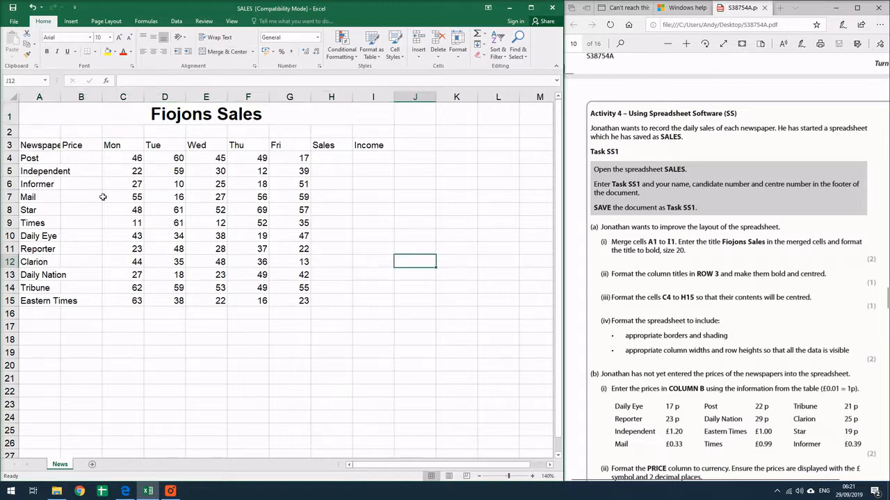
- Make the column titles in A3 to I3 bold and centred
drag(42, 146, 376, 145)
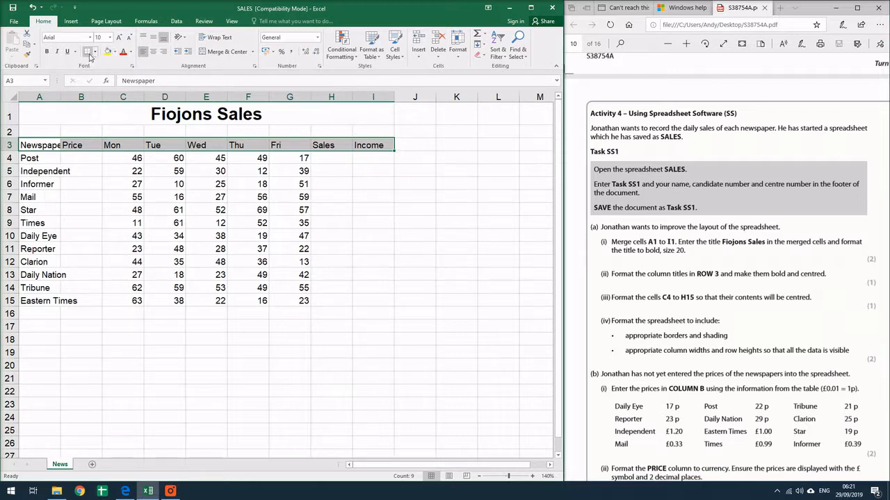
click(46, 52)
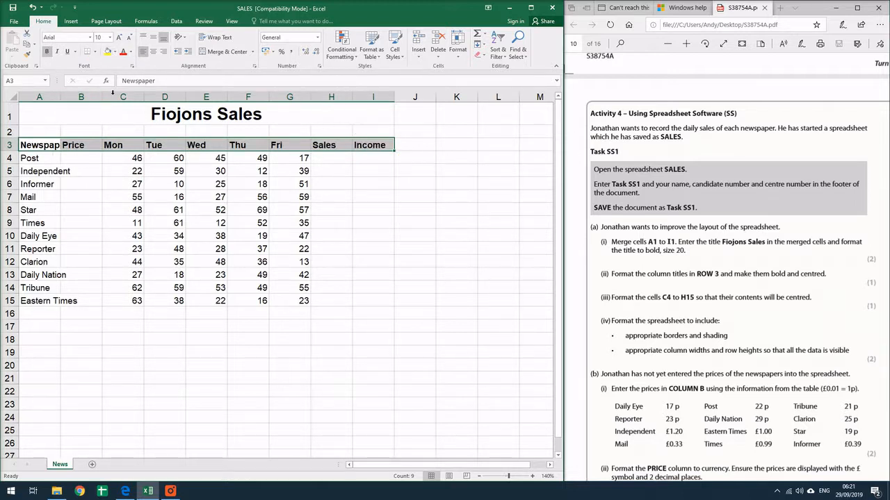
click(153, 51)
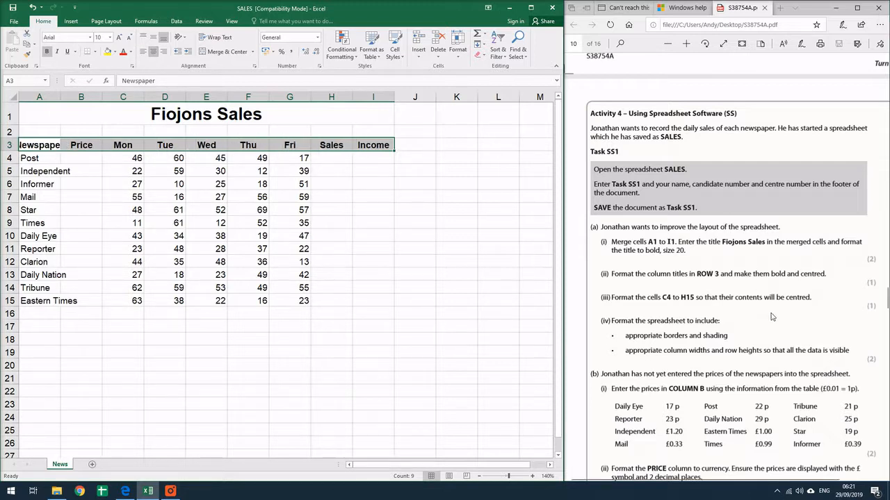
- Centre the contents of cells C4 to H15 as the task sheet instructs
click(630, 298)
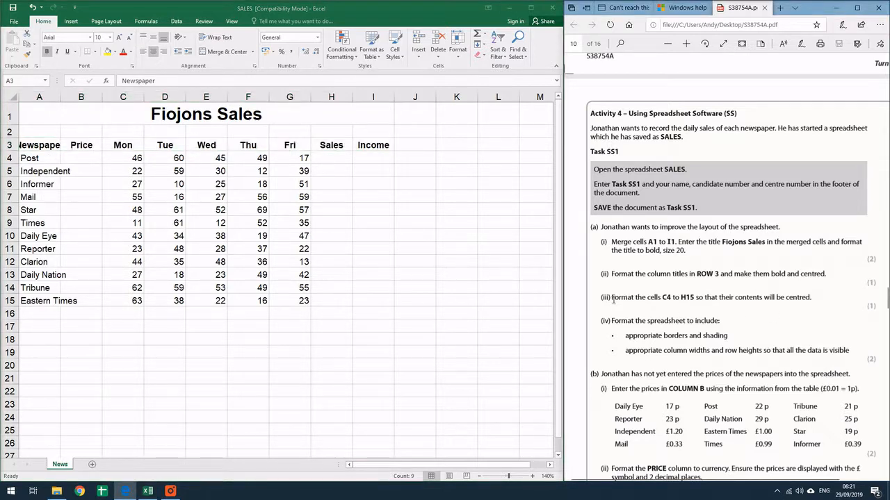
drag(612, 299, 809, 305)
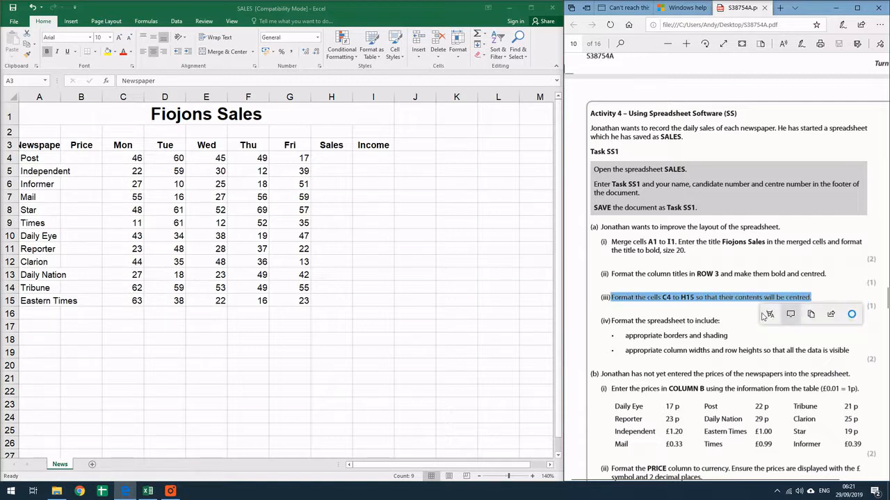
click(710, 317)
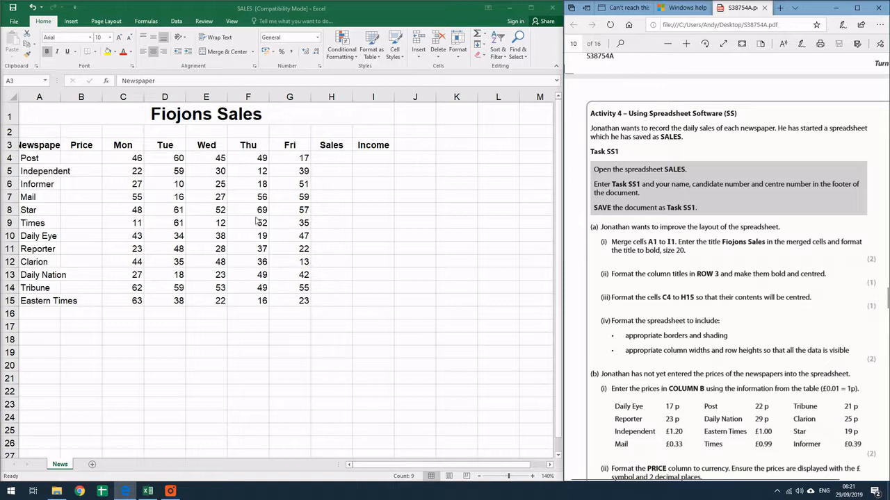
click(129, 159)
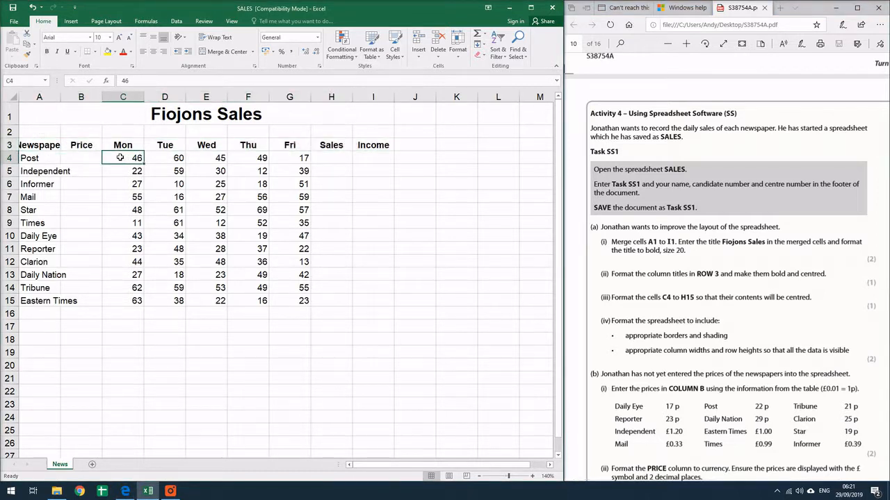
drag(120, 158, 327, 298)
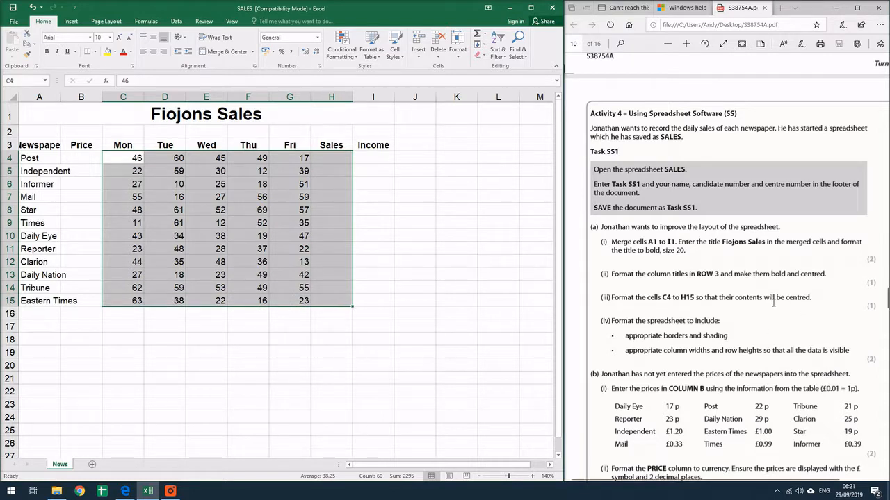
click(154, 52)
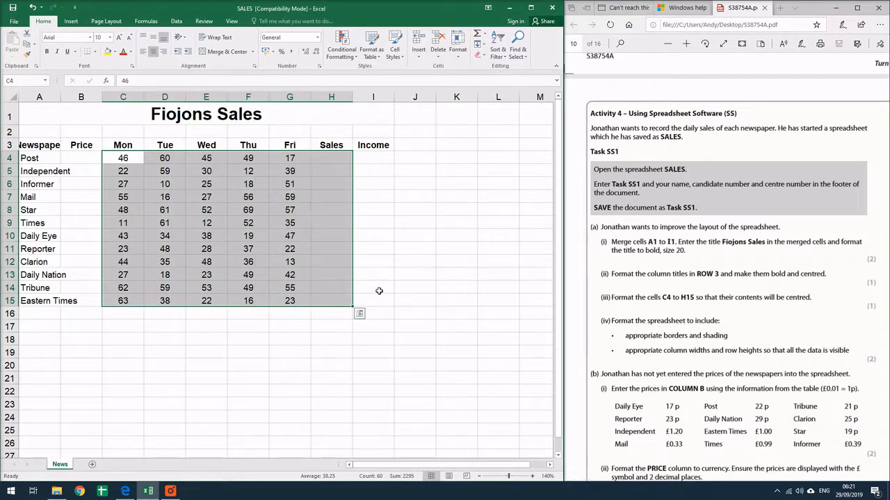
- Autofit the width of column A to the newspaper names, following the task sheet's column width requirement
click(748, 350)
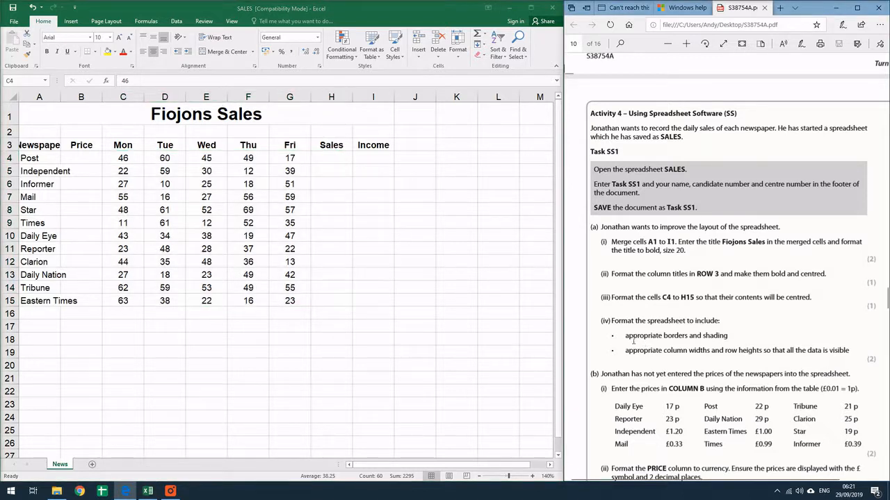
drag(626, 336, 735, 339)
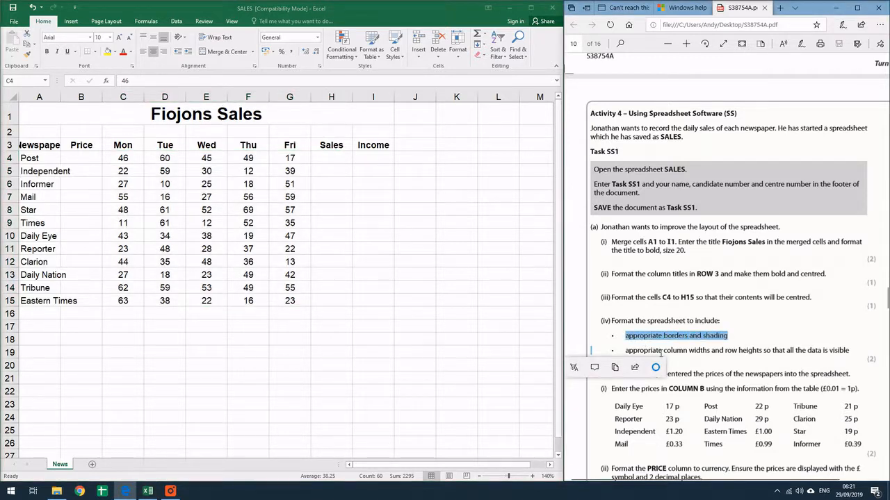
drag(624, 351, 845, 353)
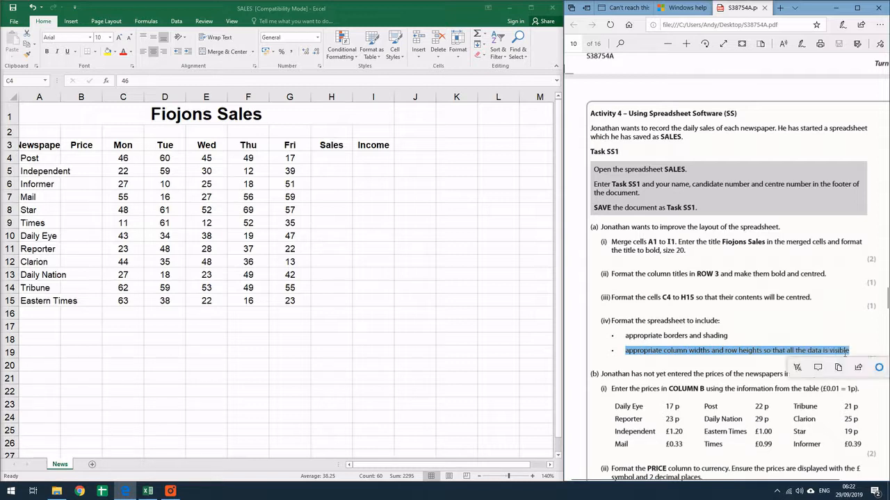
click(222, 134)
click(39, 167)
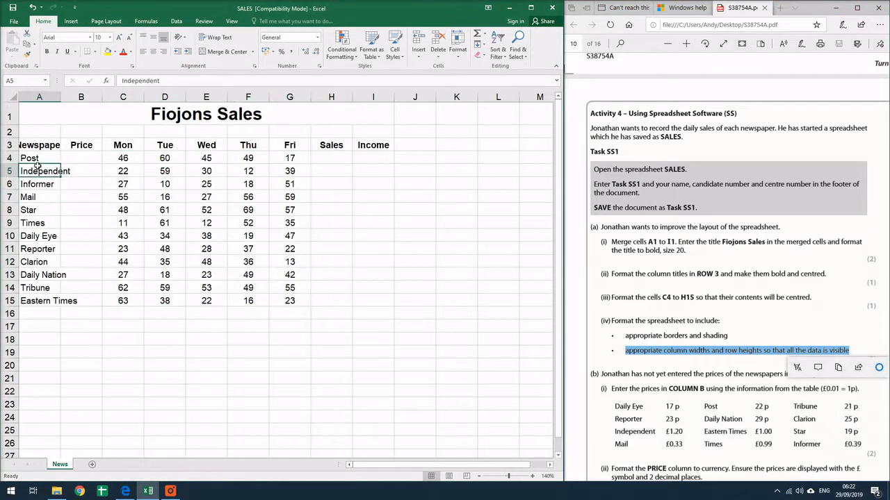
click(52, 296)
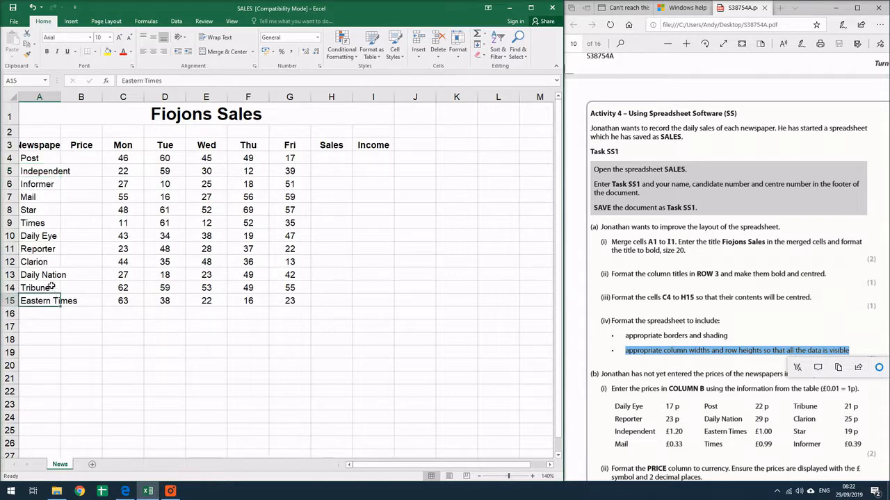
click(51, 277)
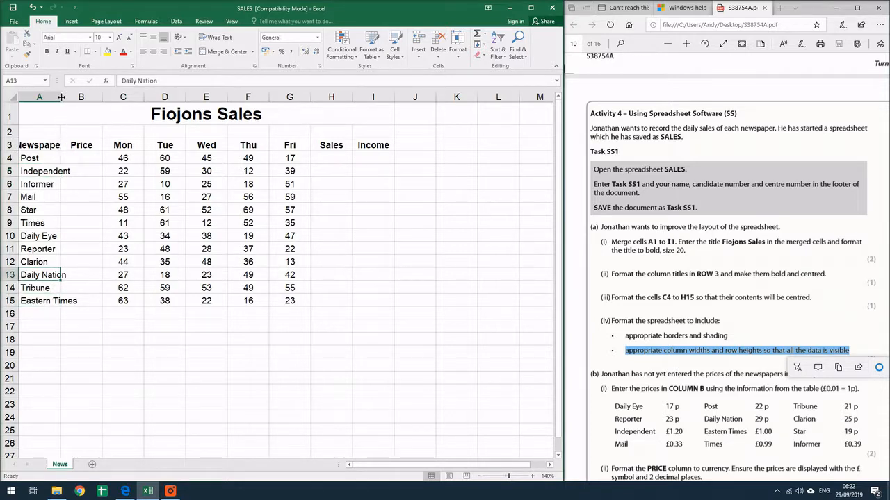
mouse_move(60, 95)
mouse_down()
mouse_move(105, 95)
mouse_move(61, 97)
mouse_up()
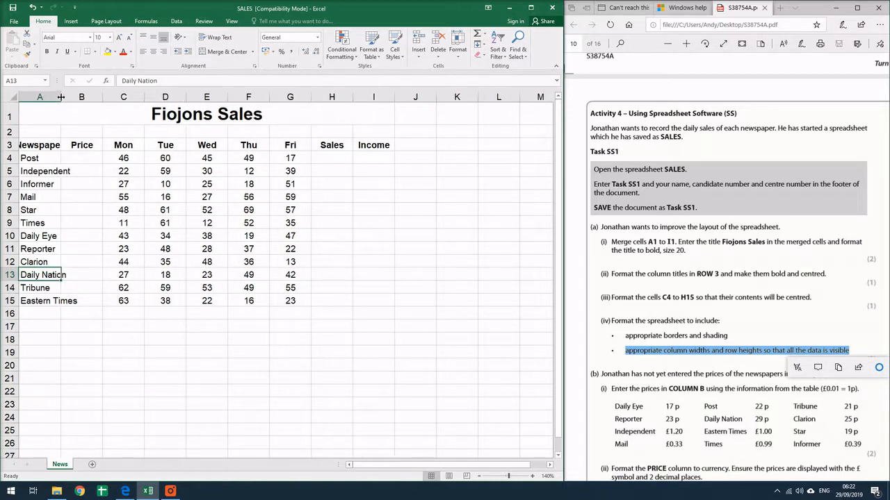
double_click(61, 97)
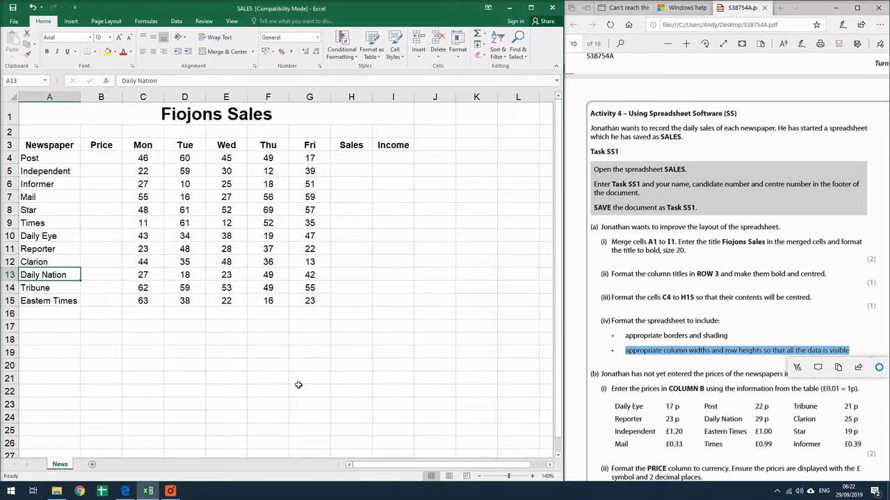
- Autofit the widths of columns A to I to their contents
drag(52, 96, 396, 96)
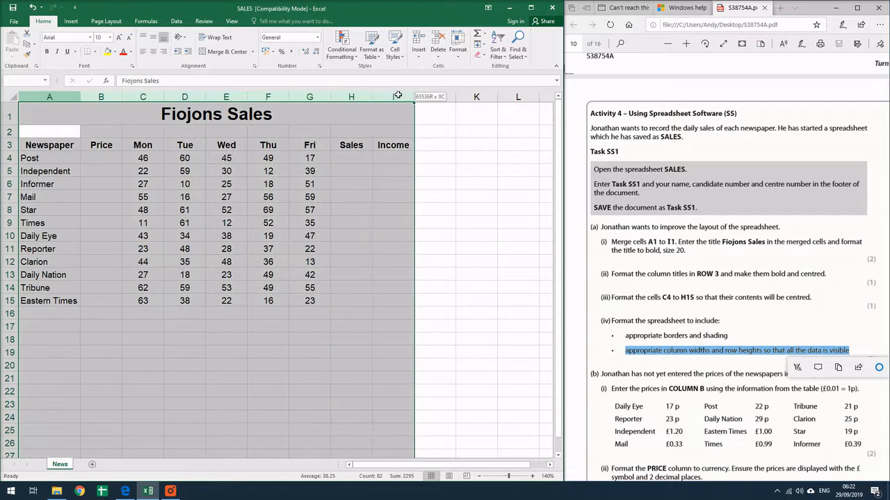
double_click(374, 97)
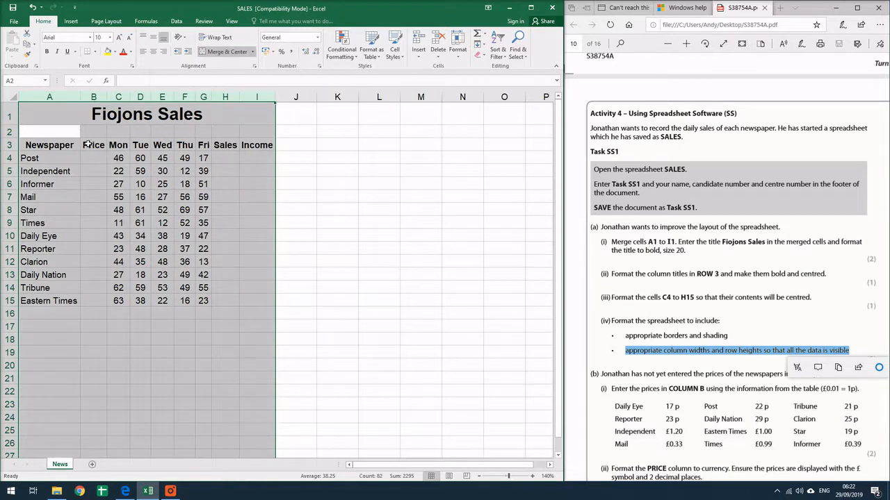
click(185, 236)
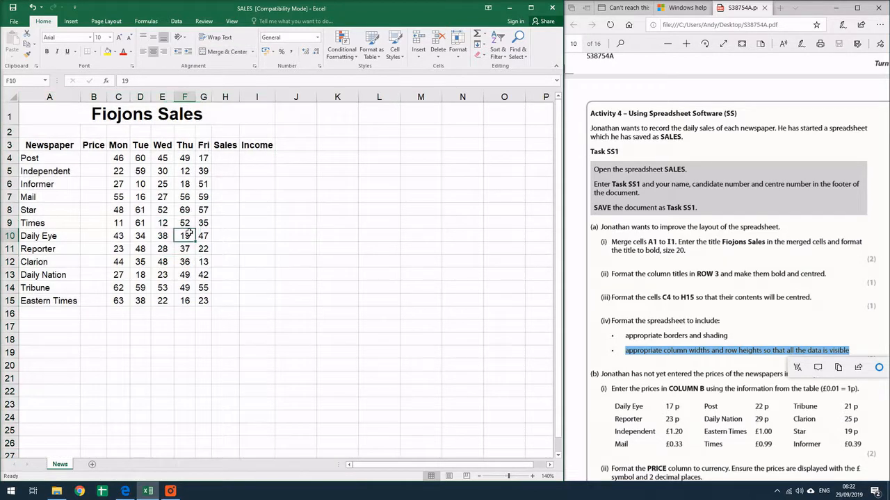
- Shade the merged Fiojons Sales title cell black and make its text white
scroll(770, 256, down, 2)
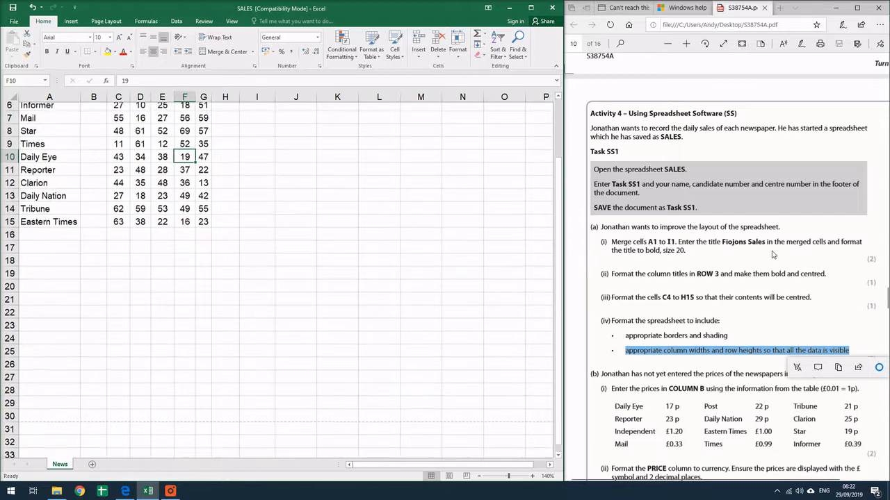
click(770, 256)
scroll(820, 270, up, 1)
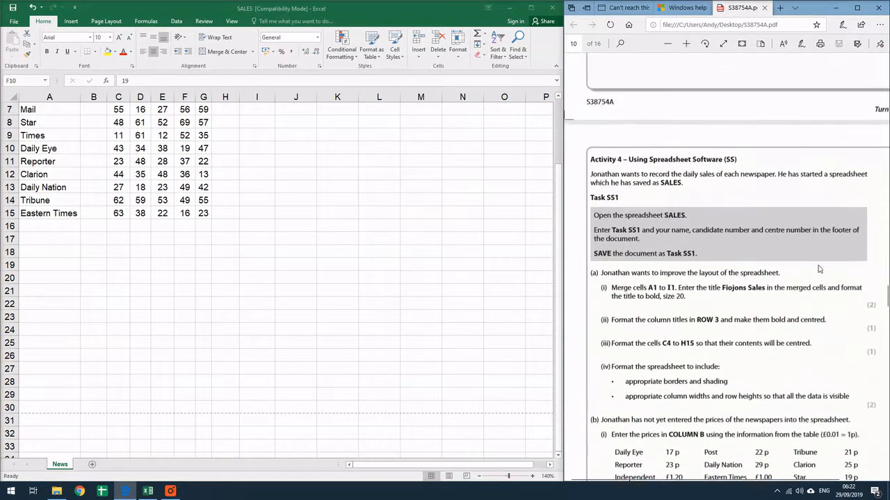
scroll(341, 259, up, 2)
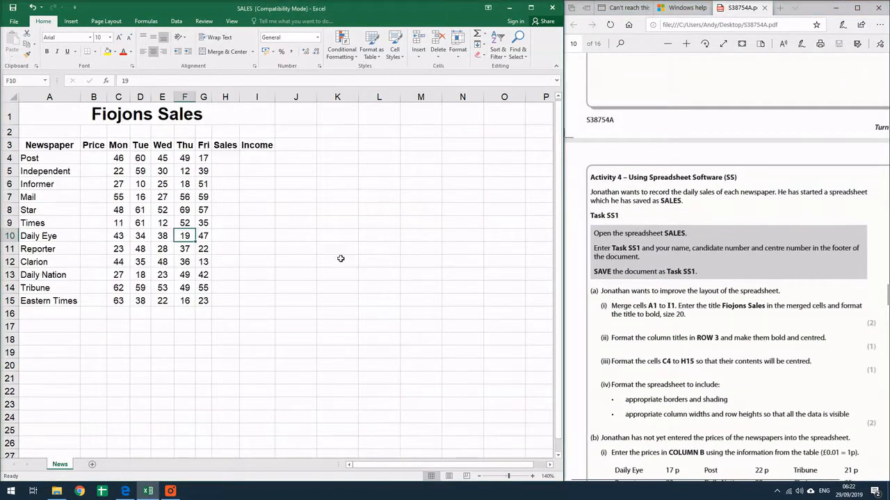
click(216, 114)
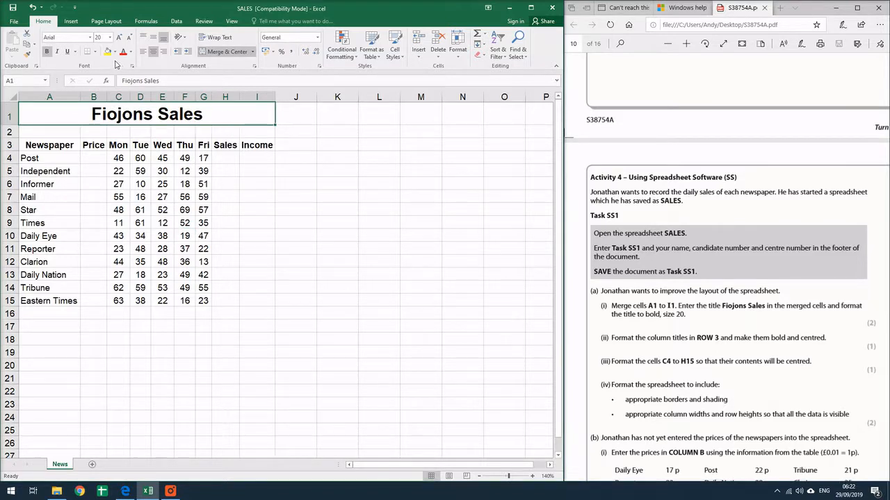
click(114, 53)
click(120, 79)
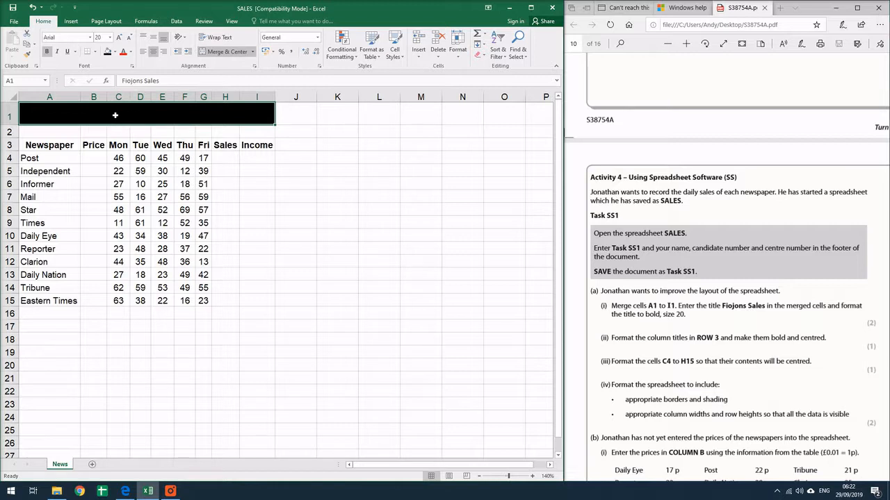
click(130, 52)
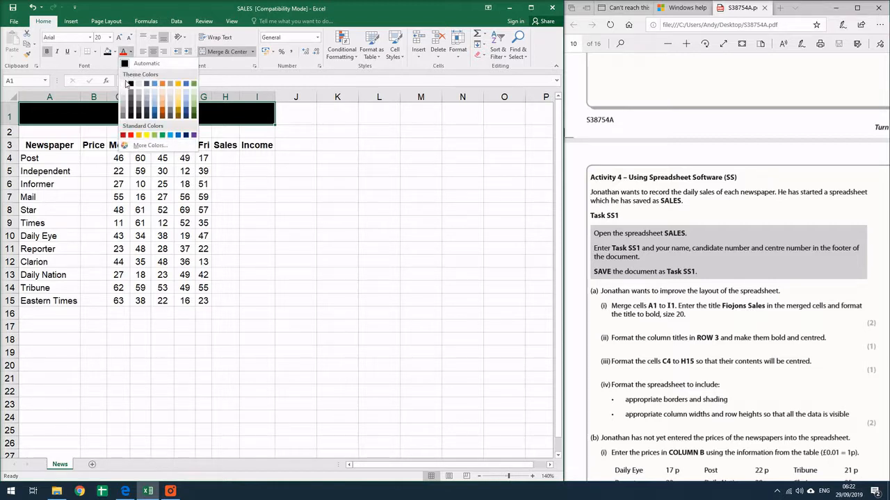
click(128, 84)
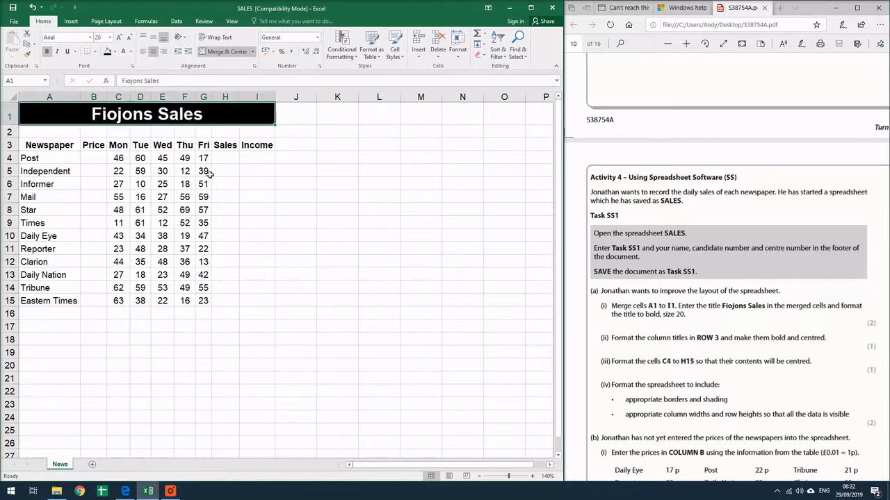
- Shade the column titles in A3 to I3 light grey
drag(42, 144, 261, 148)
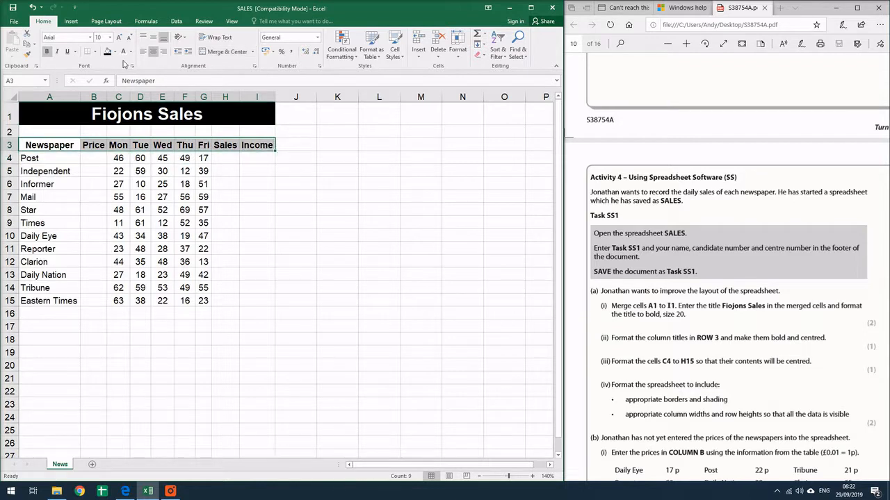
click(115, 52)
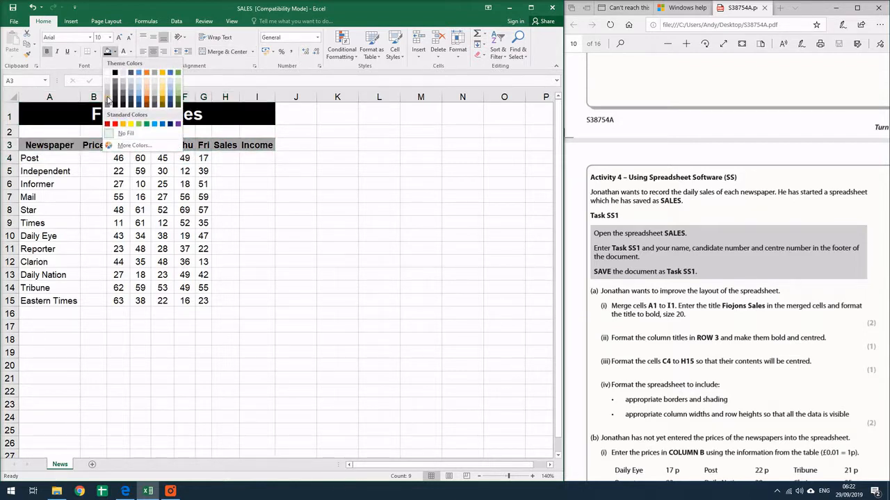
click(108, 91)
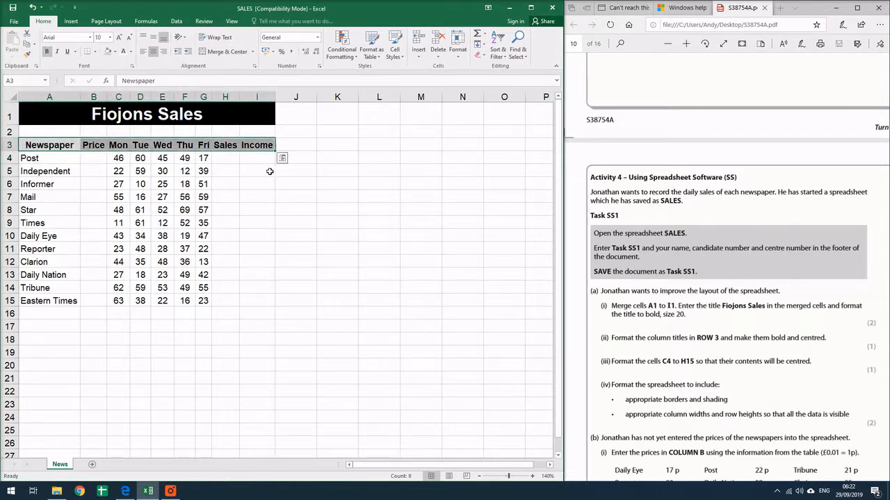
click(104, 145)
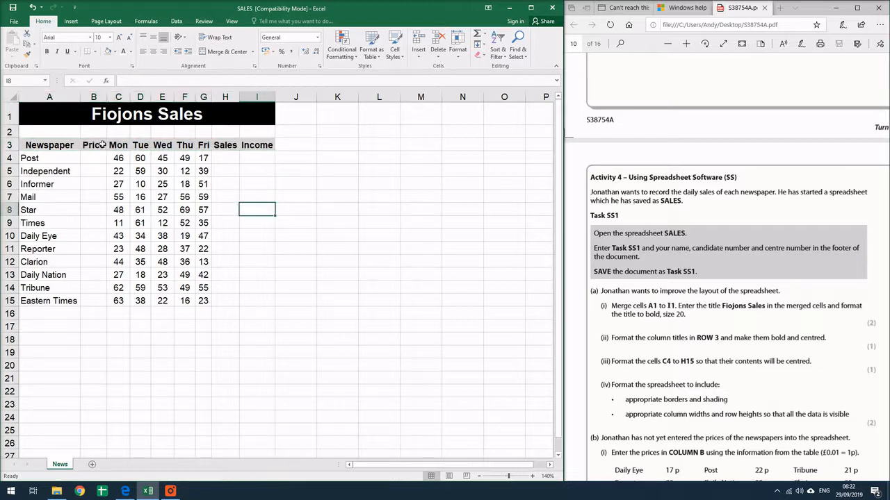
- Apply all borders to the whole table from A1 to I15
drag(55, 112, 70, 299)
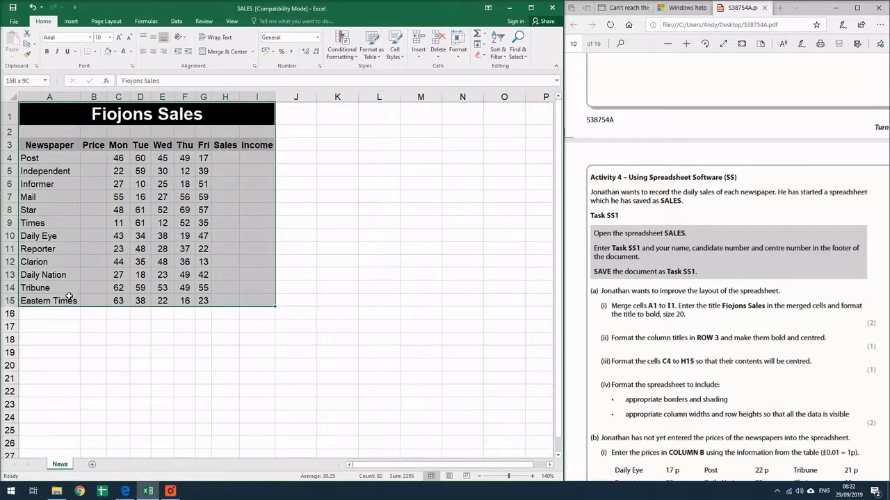
click(94, 51)
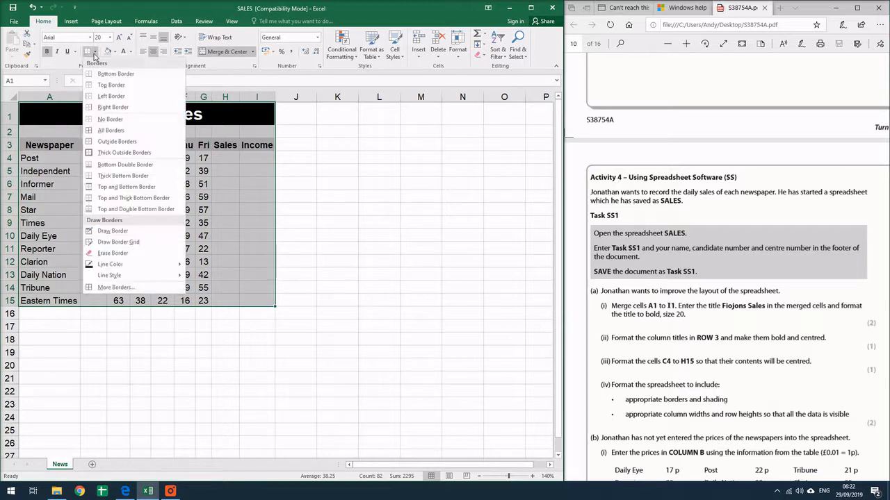
click(125, 130)
click(354, 194)
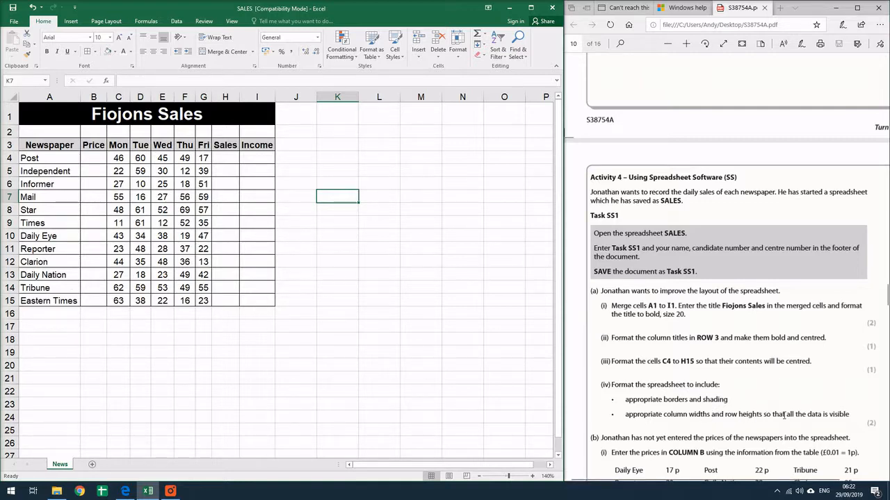
scroll(781, 409, down, 3)
scroll(781, 408, up, 3)
click(517, 324)
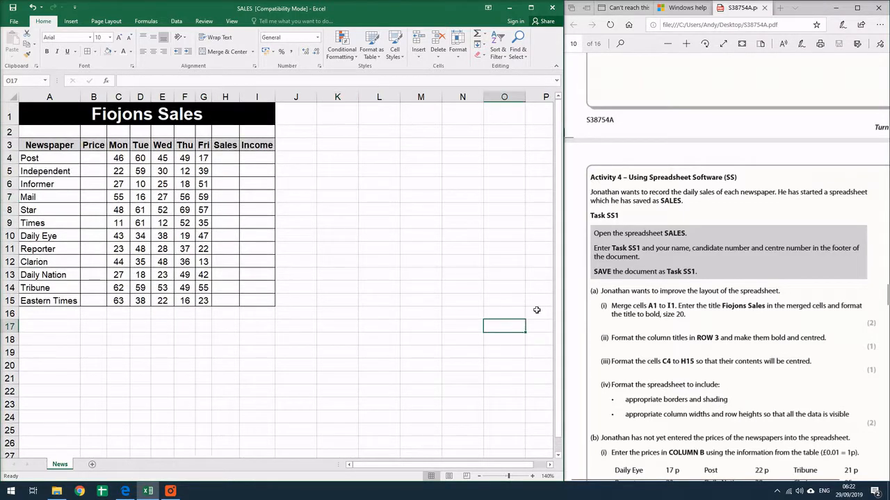
scroll(709, 252, down, 2)
scroll(709, 252, up, 2)
- Enter the Post's price of 0.22 in cell B4, taken from the price table in part (b) of the task sheet
click(709, 252)
scroll(709, 252, down, 3)
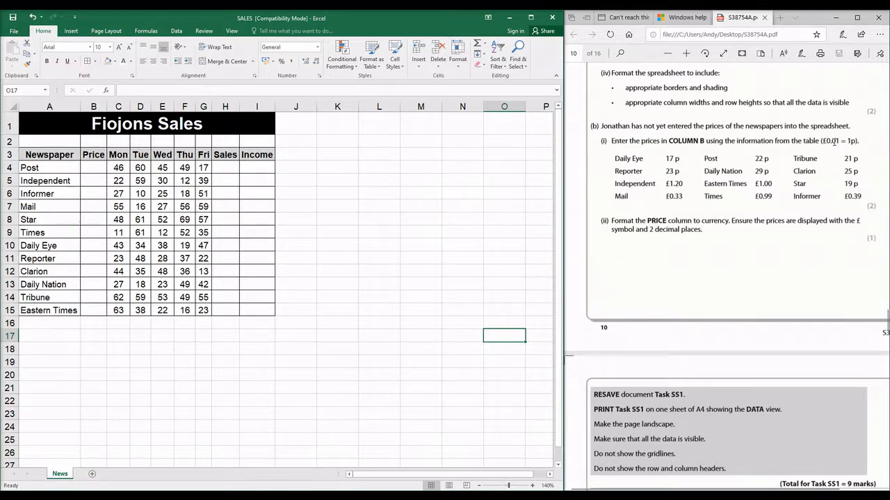
click(100, 166)
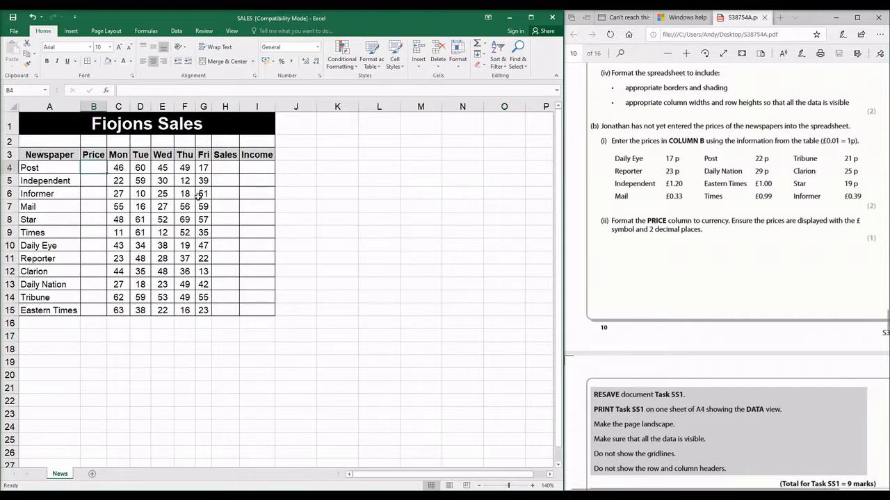
text(.22)
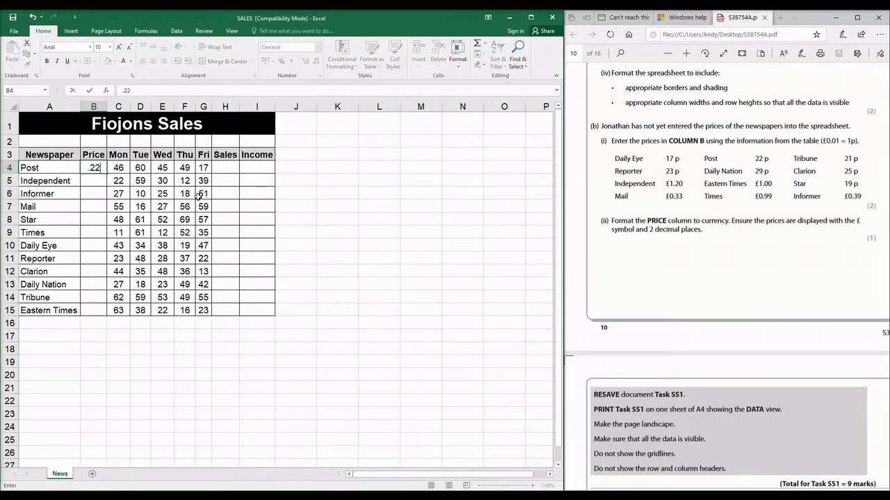
key(Return)
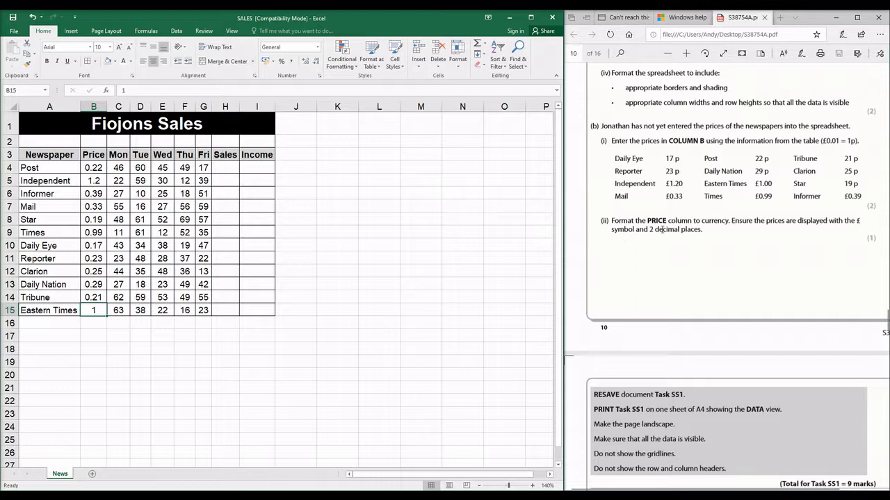
- Format the prices in B4 to B15 as currency with the £ symbol and 2 decimal places
drag(626, 226, 701, 230)
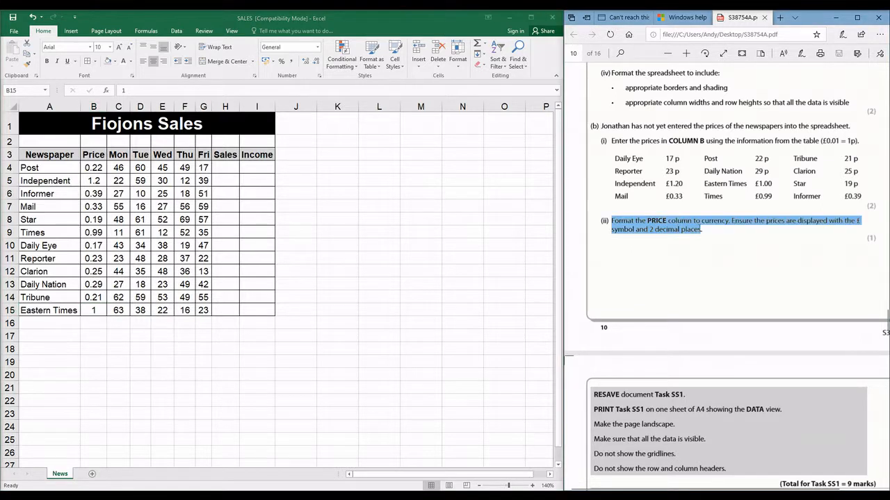
click(800, 223)
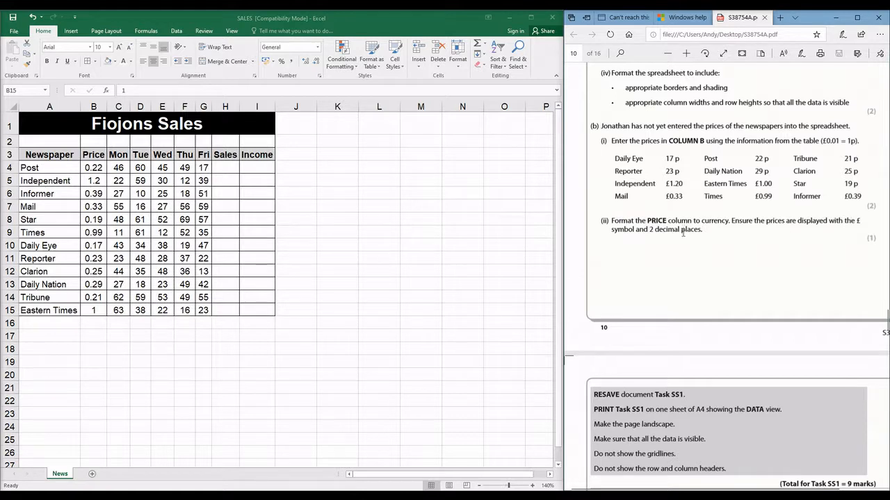
drag(93, 168, 97, 312)
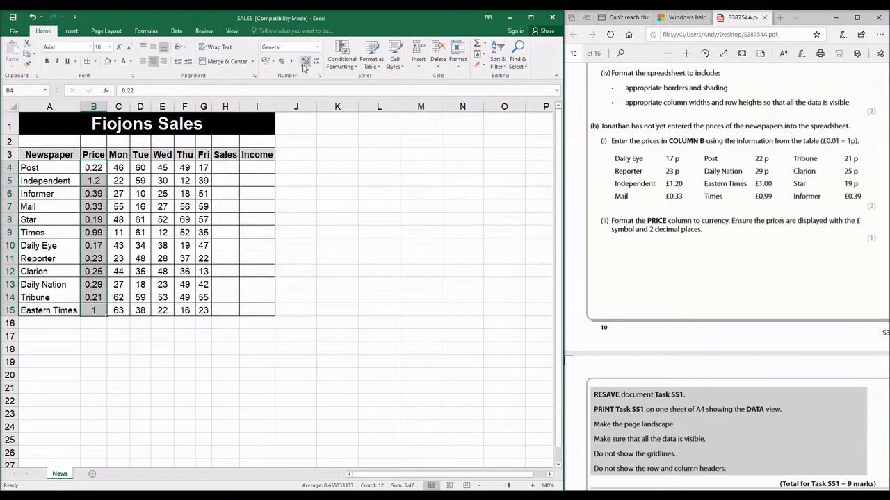
click(317, 46)
click(316, 104)
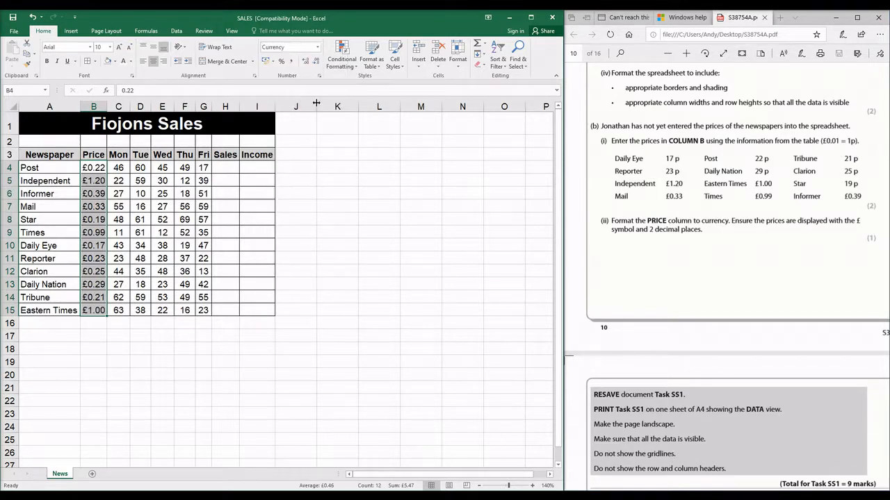
click(114, 322)
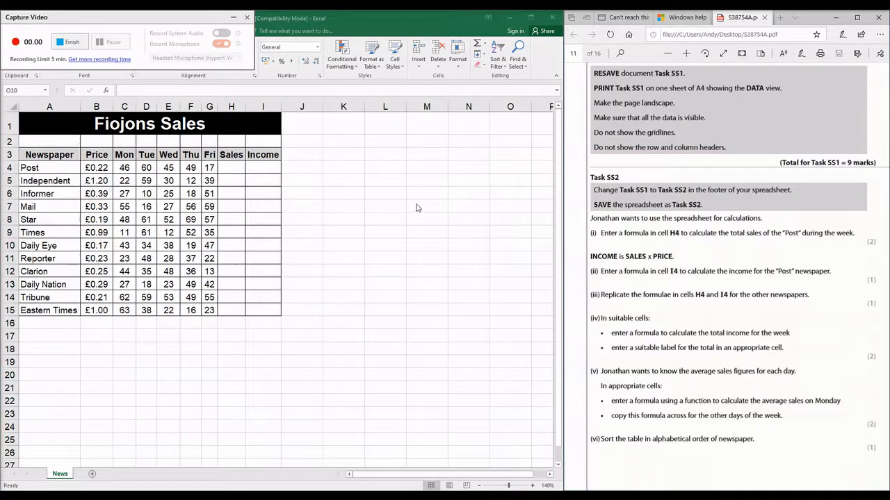
- Set the page orientation of the News sheet to landscape
click(233, 16)
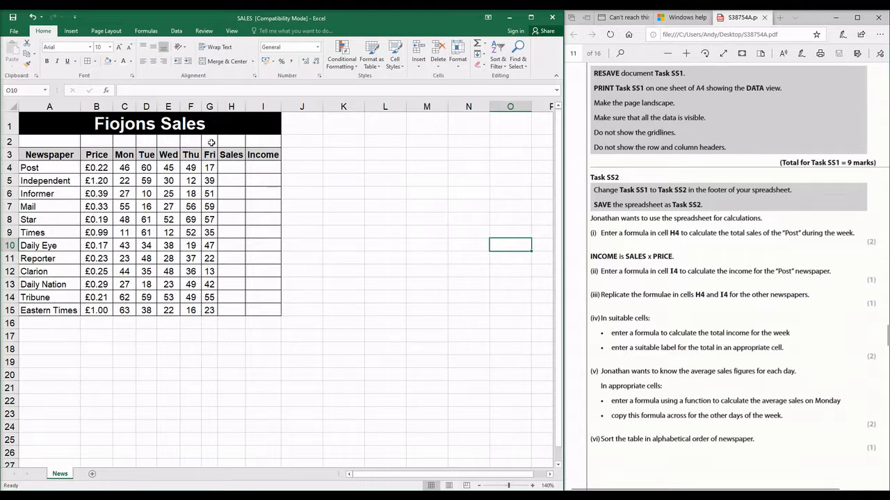
click(106, 32)
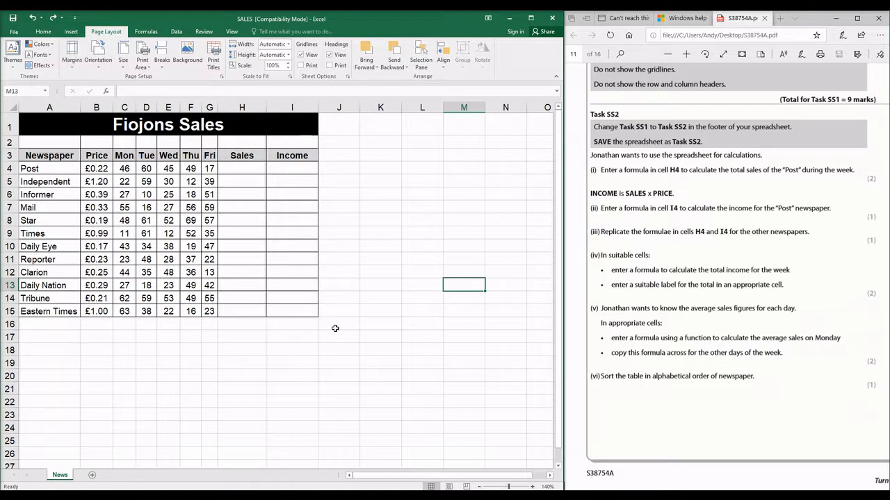
click(100, 67)
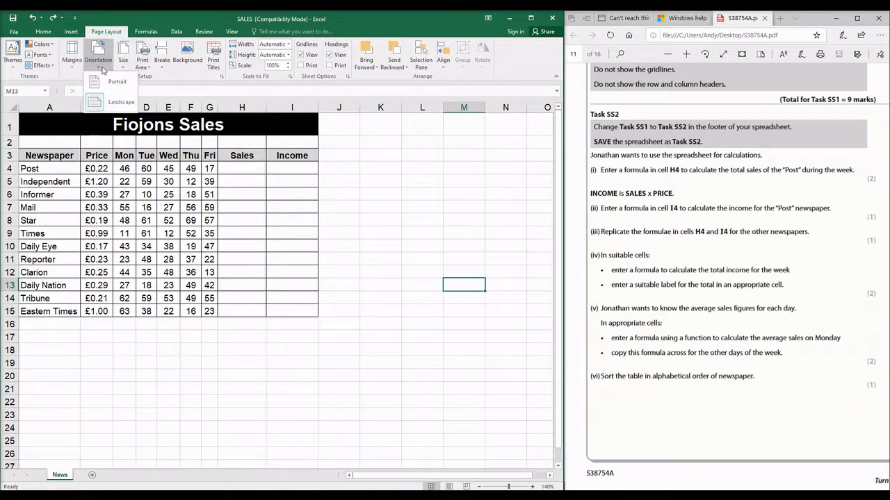
click(115, 103)
- Select the table A1 to I15, set the printout to print only the selection, review the scaling options and return to the sheet
drag(300, 312, 15, 98)
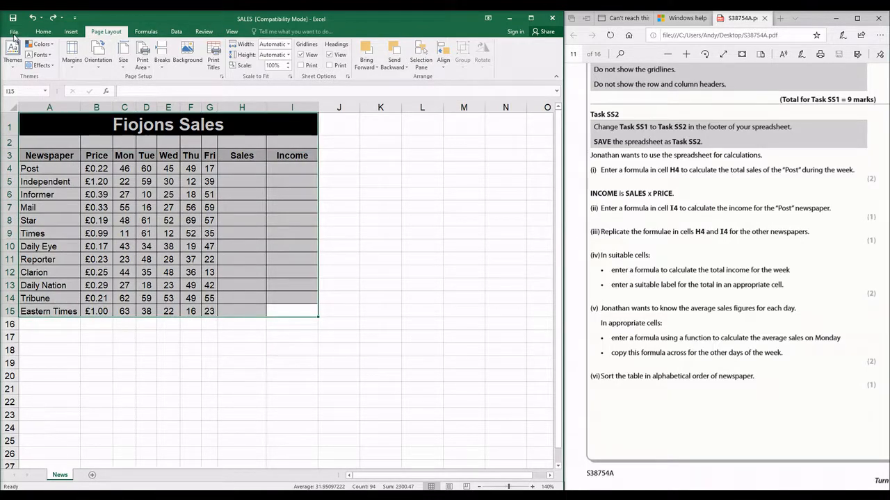
click(14, 33)
click(21, 142)
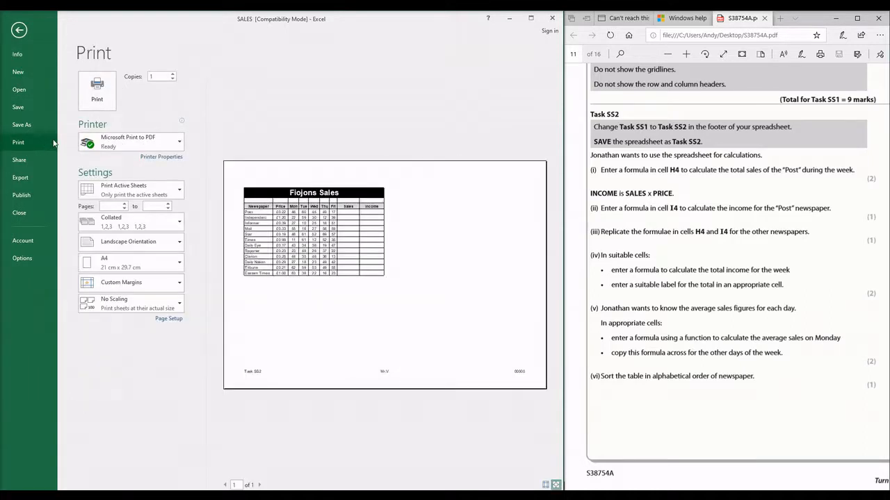
click(148, 188)
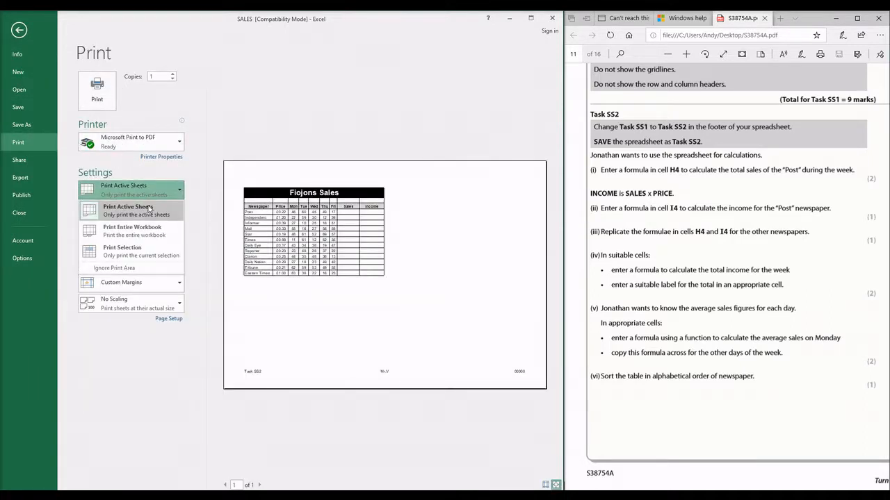
click(144, 250)
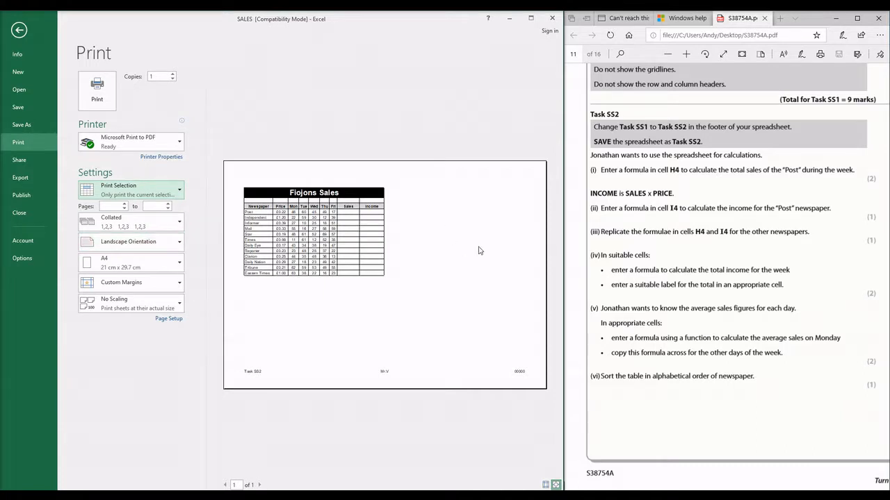
click(128, 312)
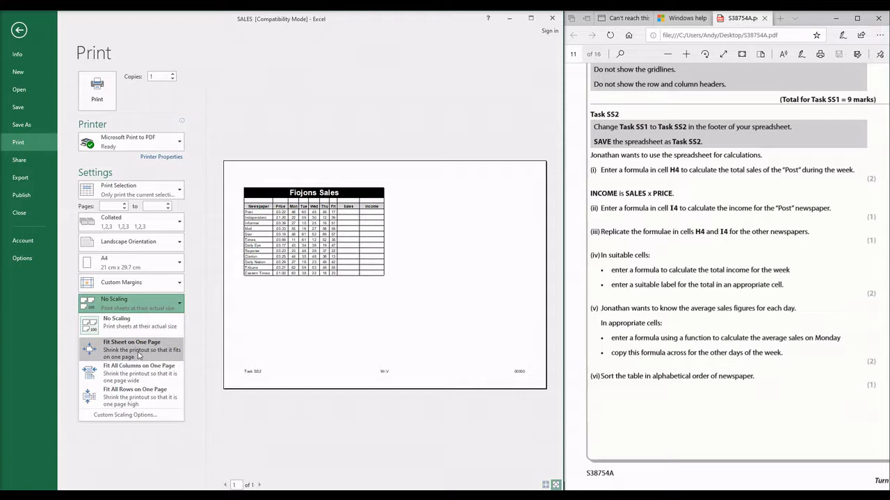
click(288, 86)
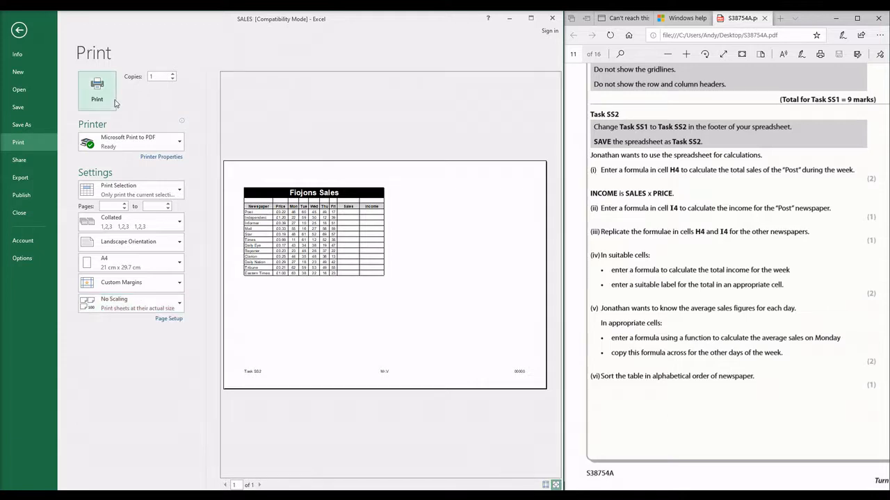
click(19, 30)
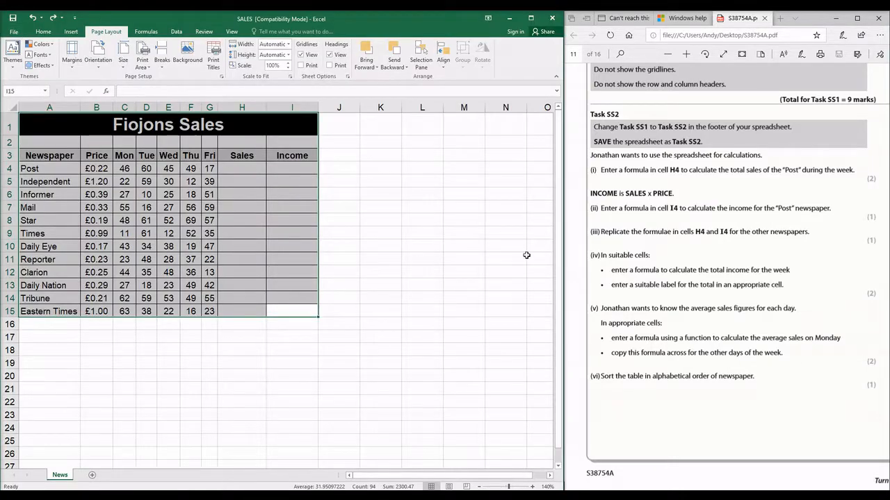
click(445, 222)
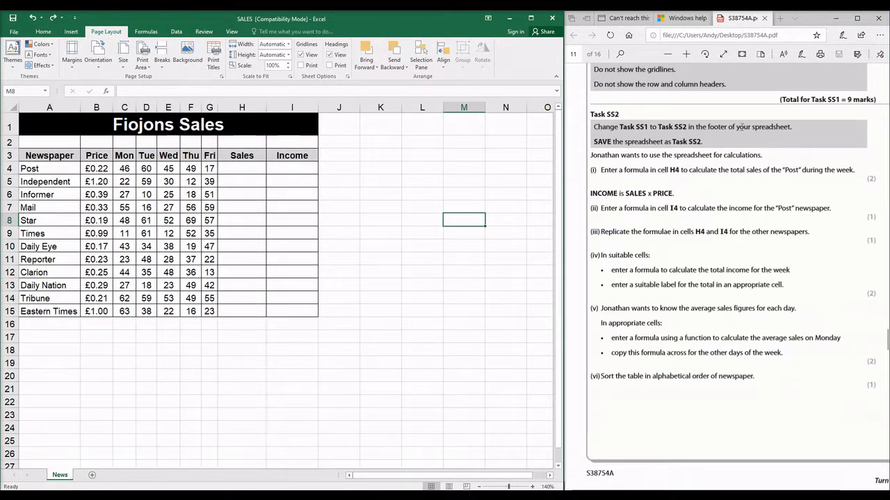
- Check the task name in the footer using page layout view, and return to the normal view
click(449, 487)
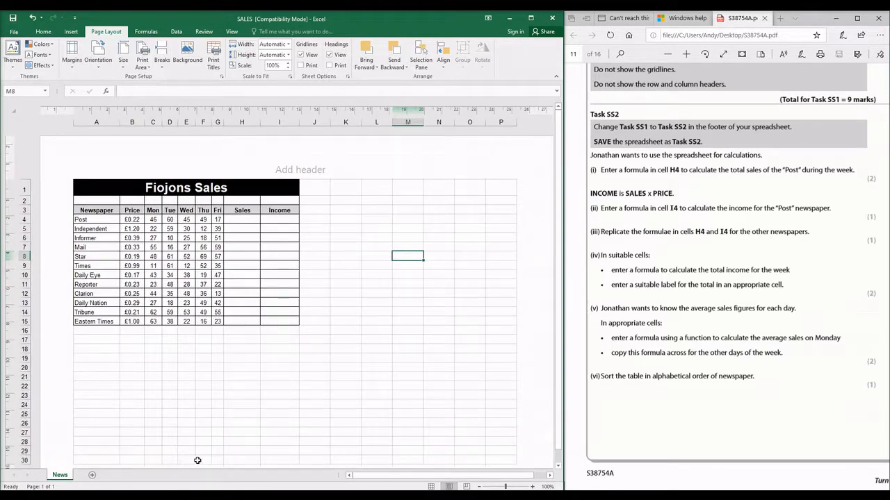
scroll(380, 399, down, 4)
click(171, 368)
click(165, 369)
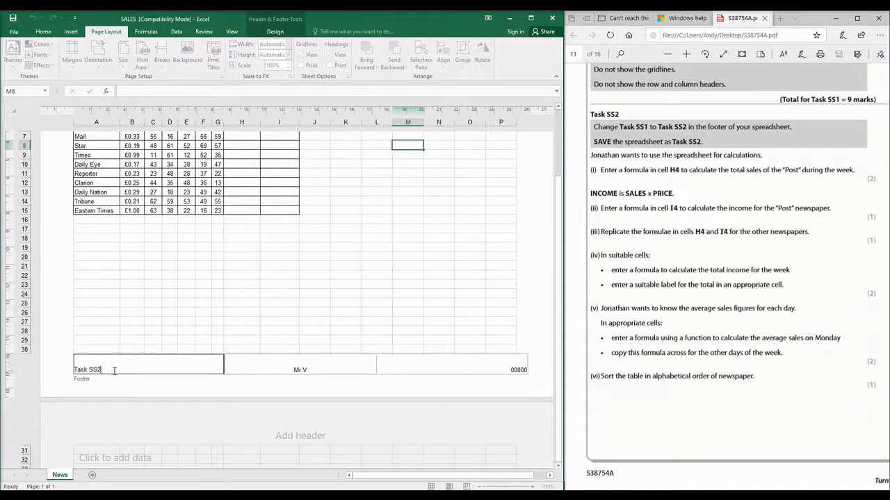
click(272, 231)
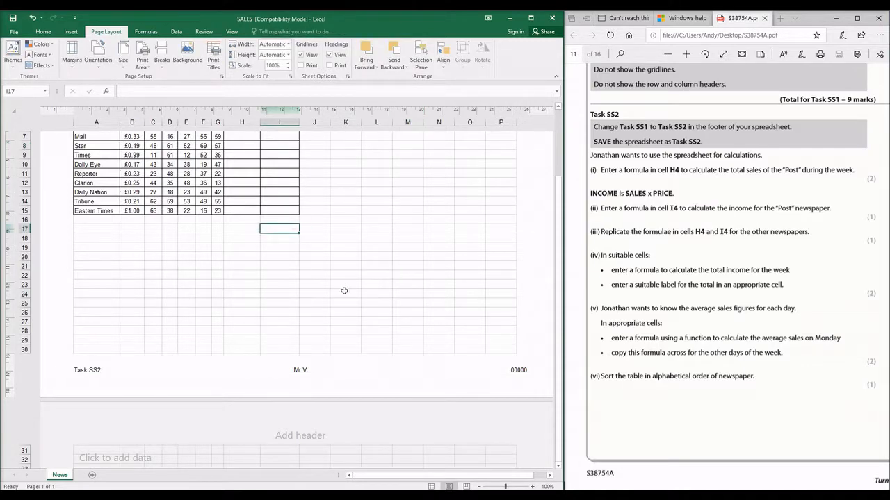
scroll(341, 290, up, 4)
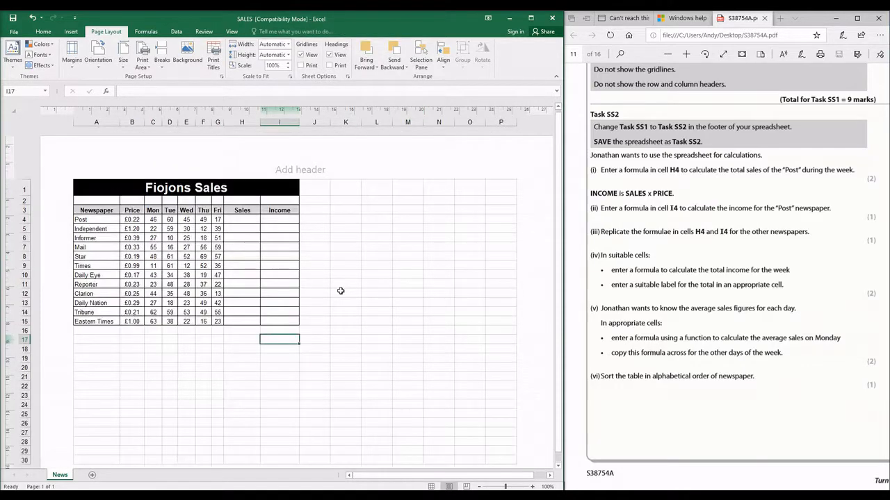
click(431, 486)
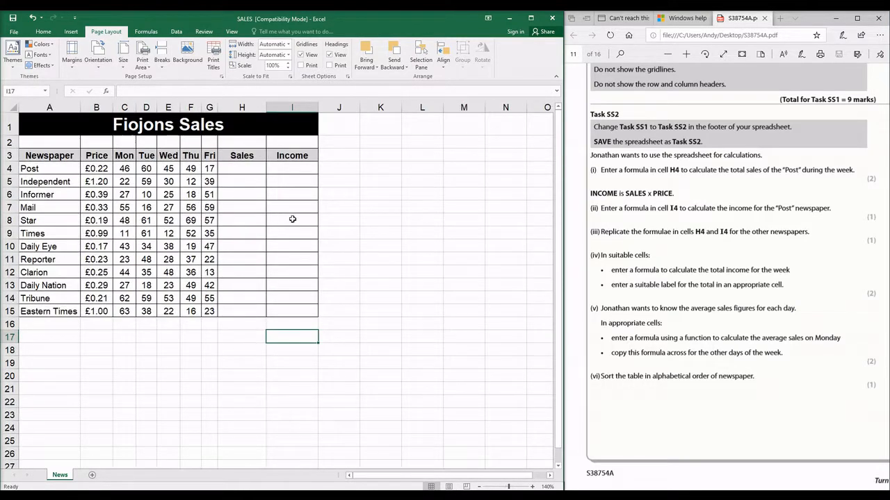
- Enlarge the sheet to 170% and begin a formula in the Post's Sales cell, H4
click(533, 487)
click(533, 487)
click(533, 486)
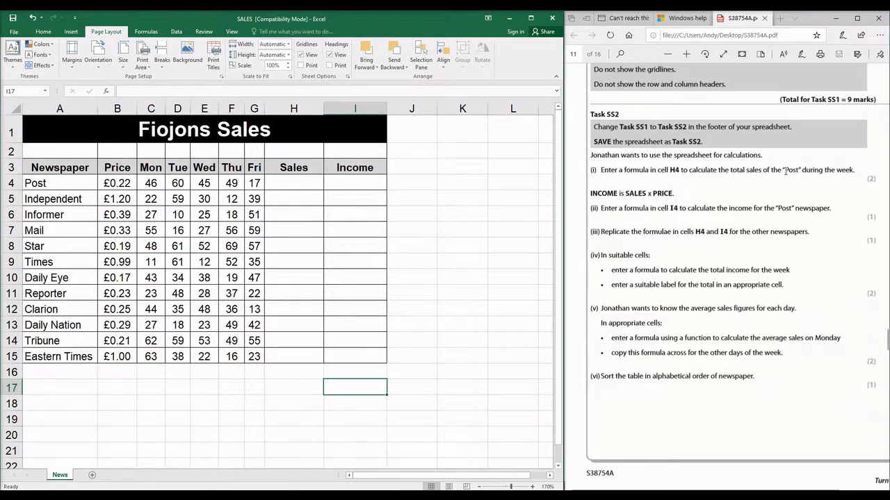
click(312, 186)
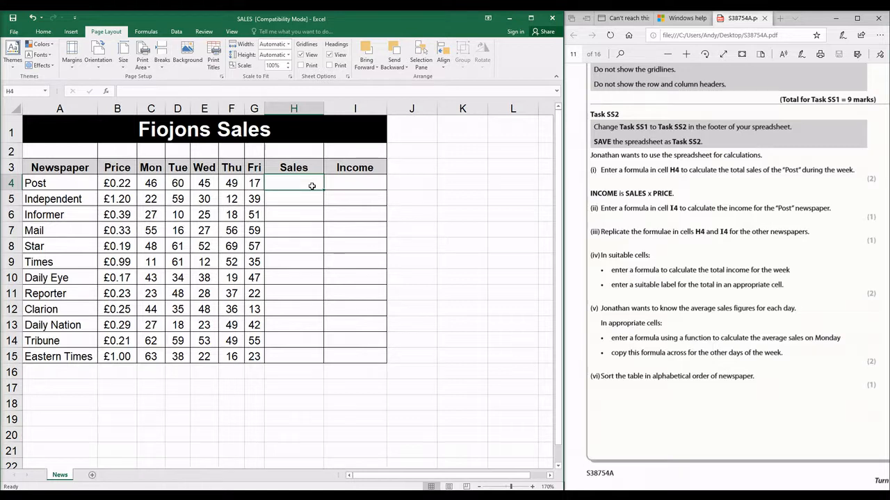
text(=)
- Try adding the five weekday cells individually as C4+D4+E4+F4+G4 in H4, and erase the references after the equals sign
click(151, 182)
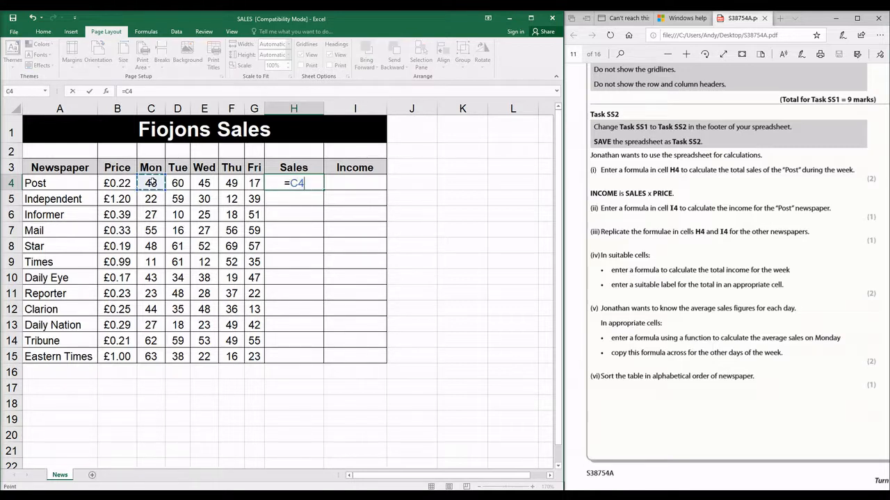
text(+)
key(Left)
key(Left)
key(Left)
key(Left)
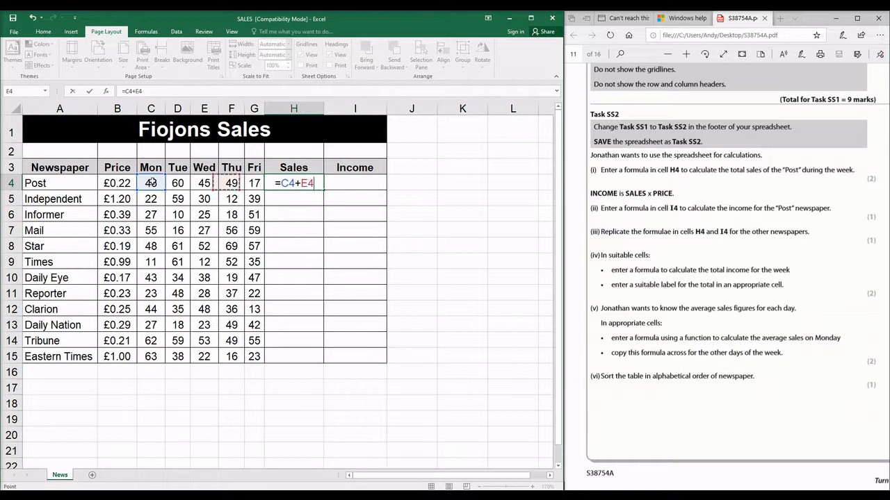
text(+)
key(Left)
key(Left)
key(Left)
text(+)
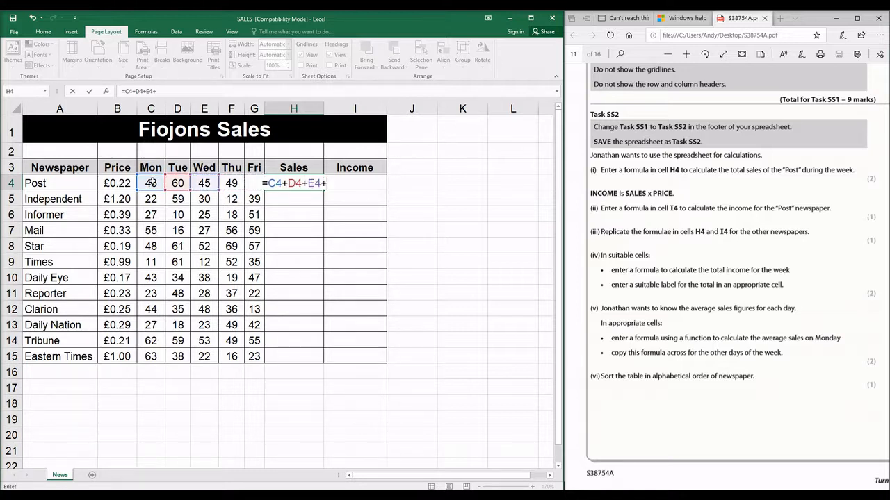
key(Left)
key(Left)
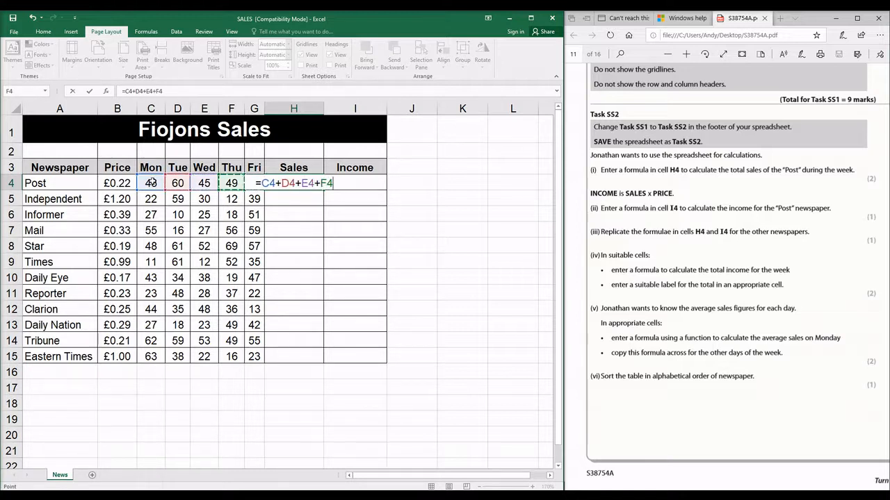
text(+)
key(Left)
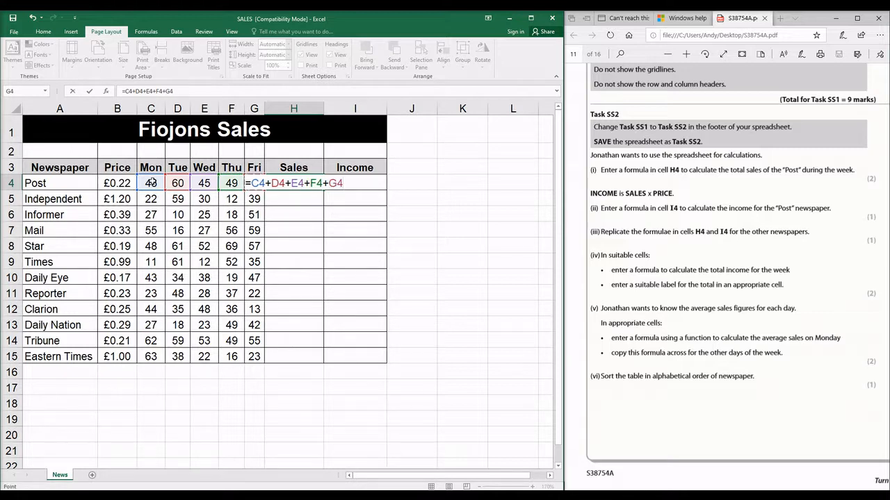
key(BackSpace)
key(BackSpace)
key(BackSpace)
key(BackSpace)
key(BackSpace)
key(BackSpace)
key(BackSpace)
key(BackSpace)
key(BackSpace)
key(BackSpace)
key(BackSpace)
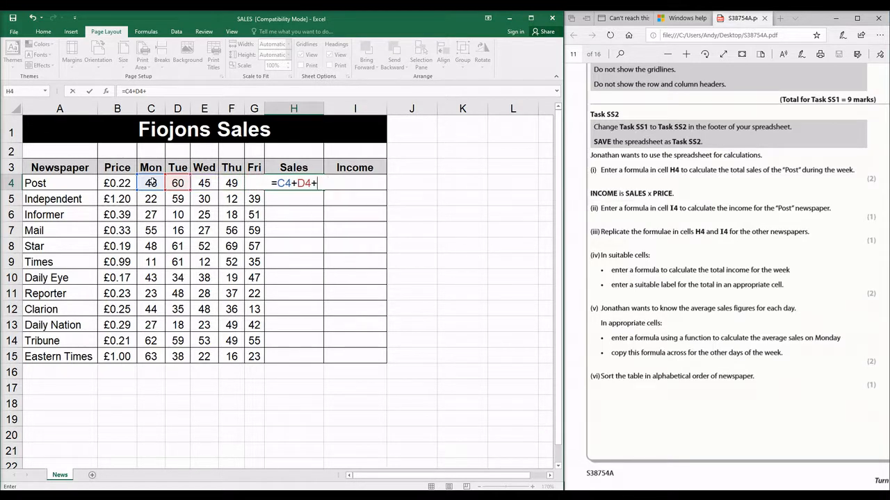
key(BackSpace)
key(BackSpace)
key(BackSpace)
- Total the Post's weekly sales in cell H4 with the formula =SUM(C4:G4)
text(SUM()
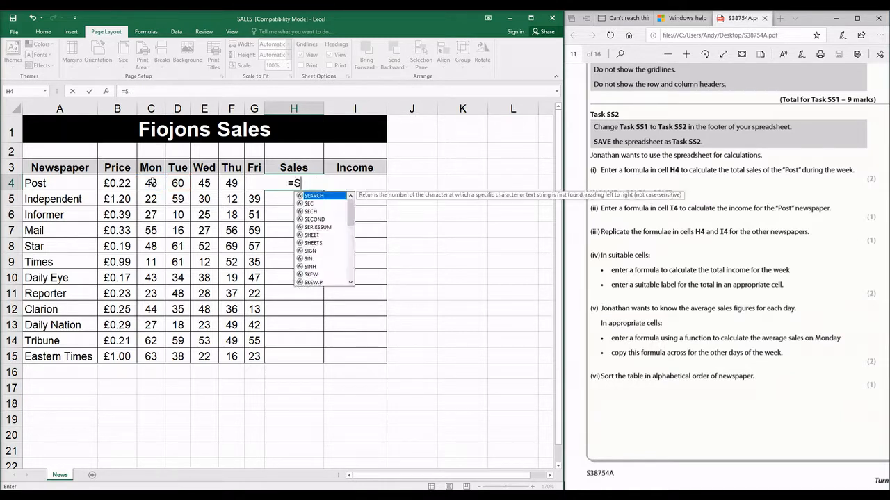
key(Left)
key(Left)
key(Left)
key(Left)
key(Left)
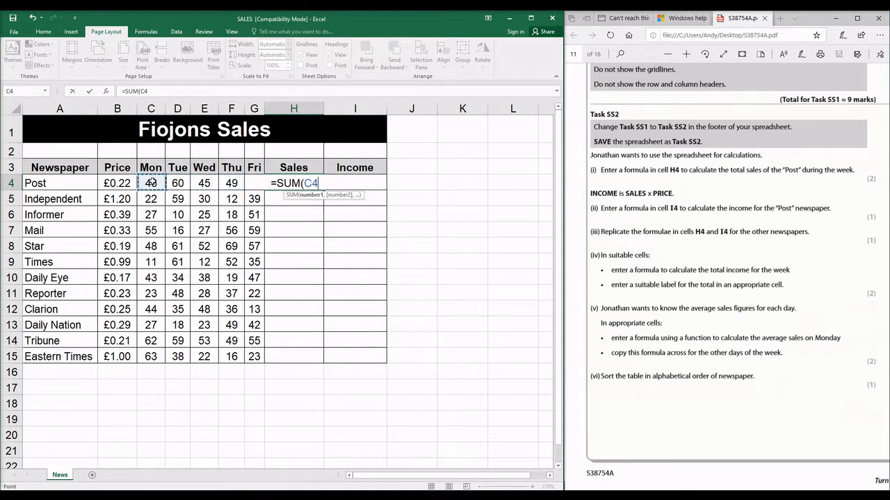
key(shift+Right)
key(shift+Right)
key(shift+Right)
key(shift+Right)
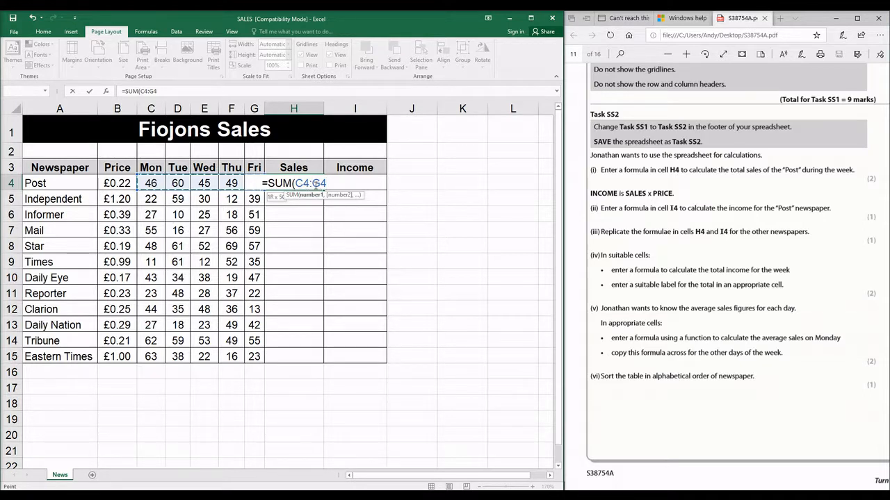
key(Return)
key(Up)
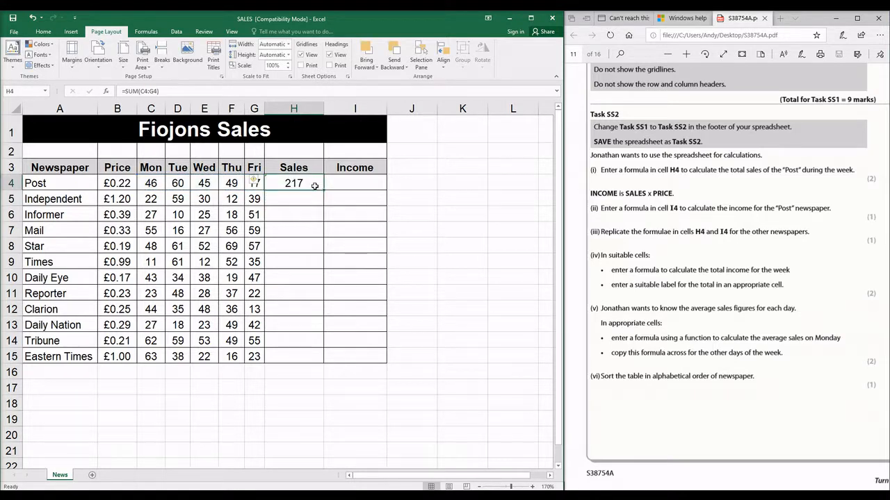
- Calculate the Post's income in cell I4 by multiplying price by sales with the formula =B4*H4
key(Right)
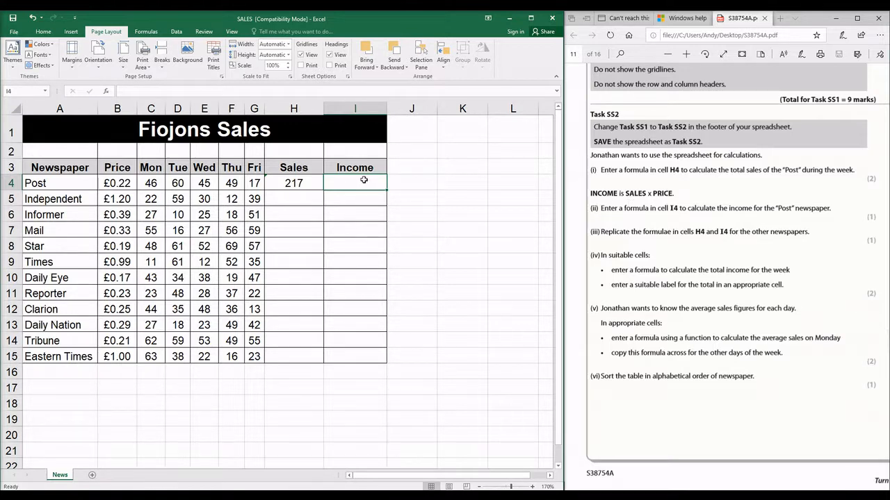
text(=)
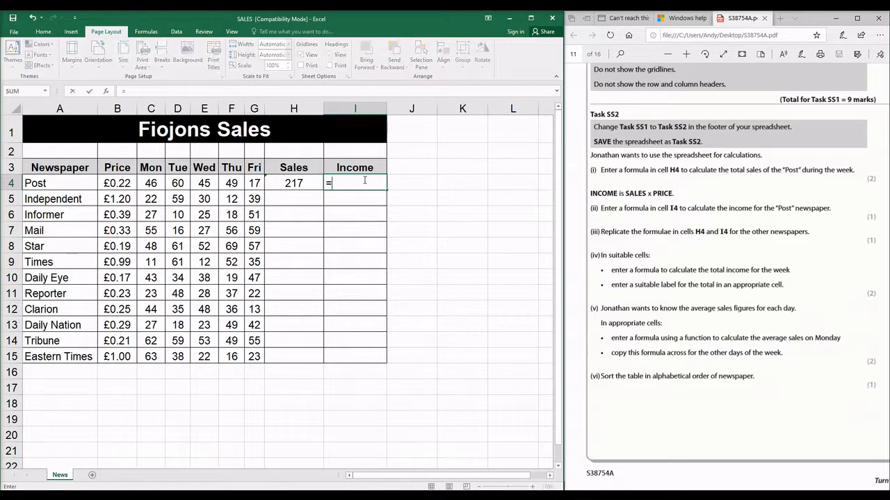
click(117, 183)
key(BackSpace)
key(BackSpace)
click(118, 182)
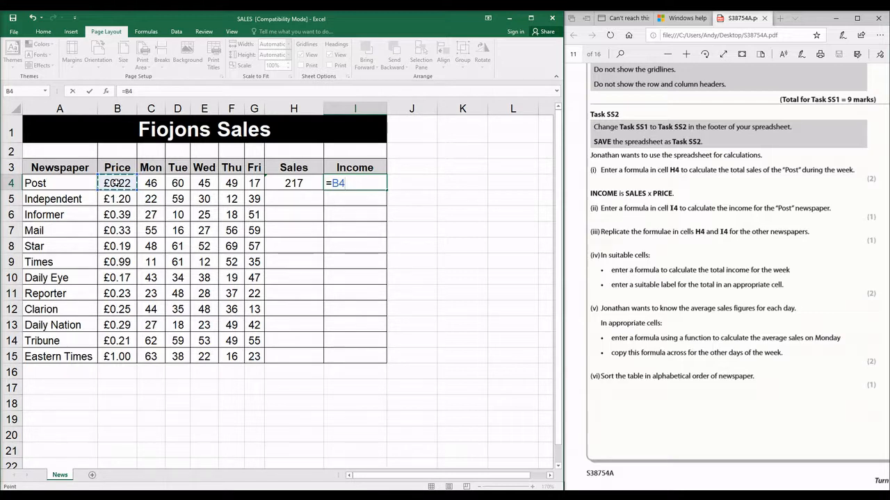
text(*)
click(281, 182)
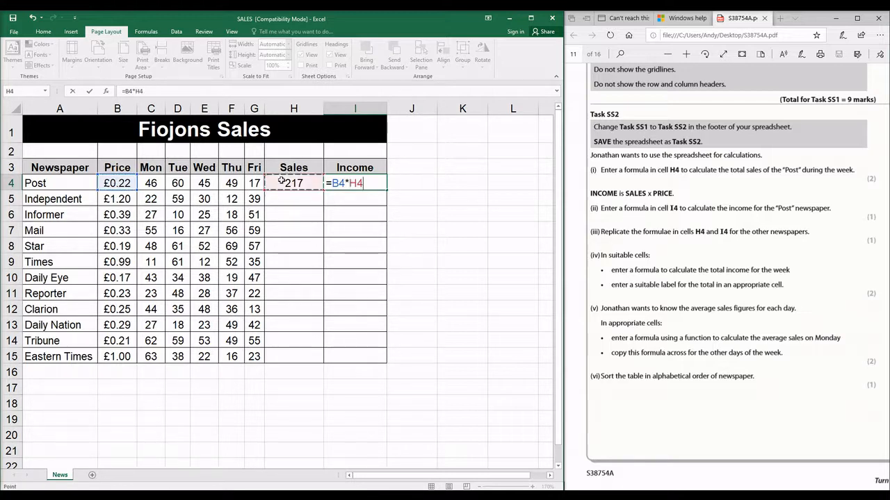
key(Return)
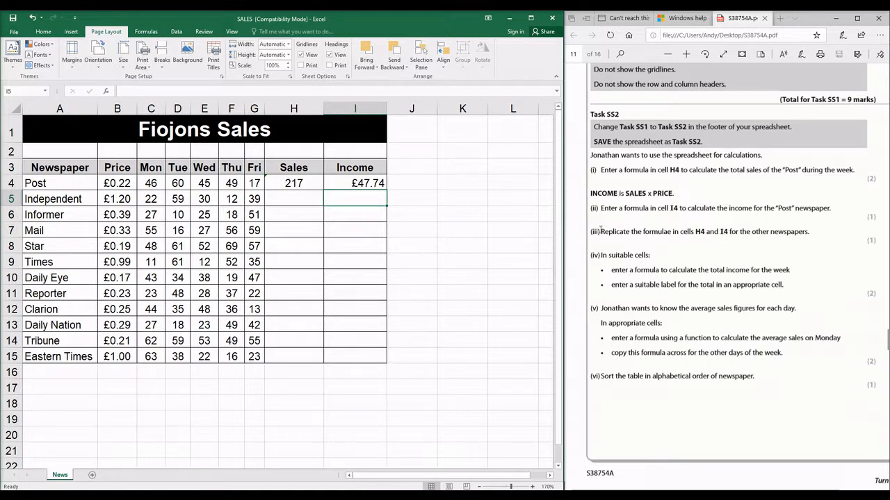
- Read instruction (iii) of Task SS2 about replicating the H4 and I4 formulas, and return to the spreadsheet
drag(601, 231, 794, 235)
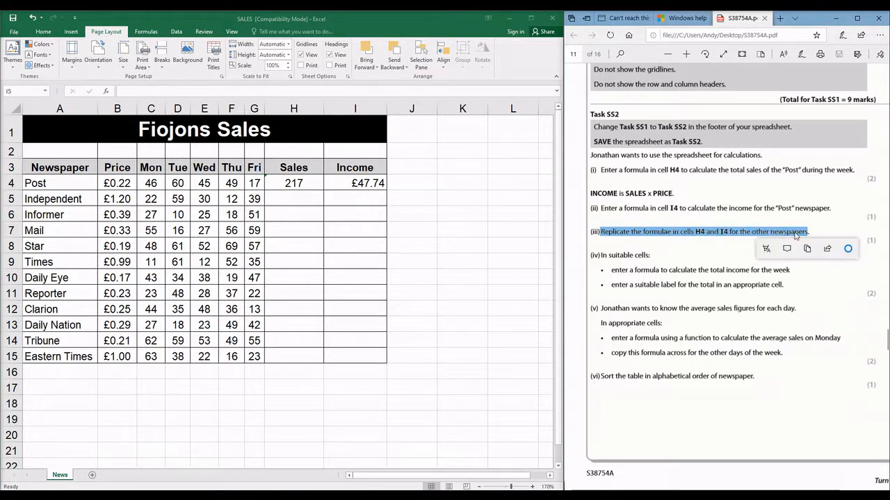
click(665, 256)
click(325, 203)
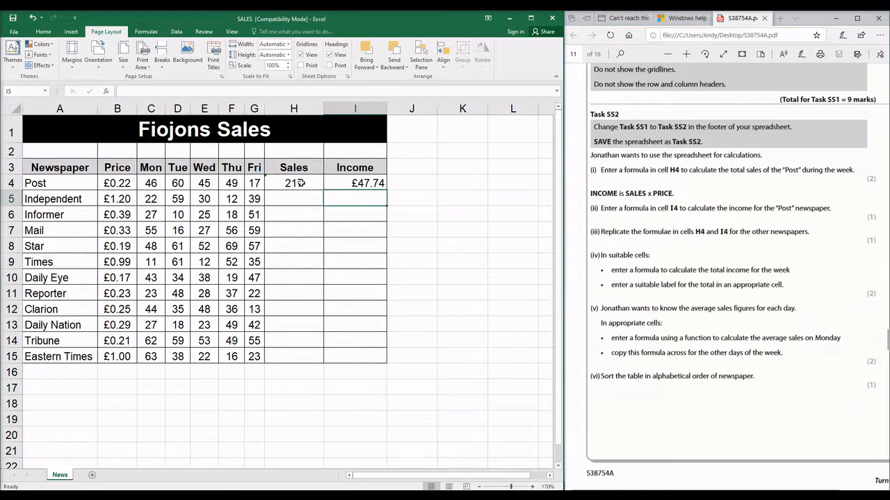
- Replicate the sales and income formulas in H4:I4 down to row 15 for the other newspapers and check I4's formula
drag(296, 183, 369, 360)
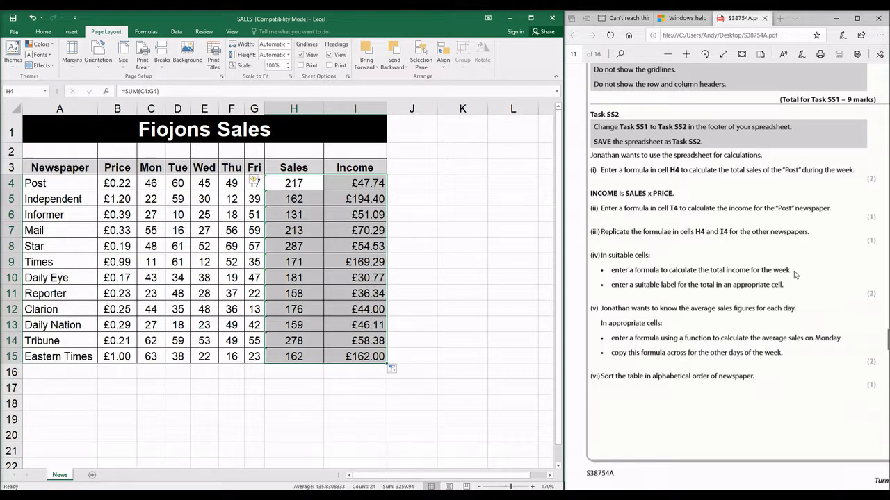
click(421, 280)
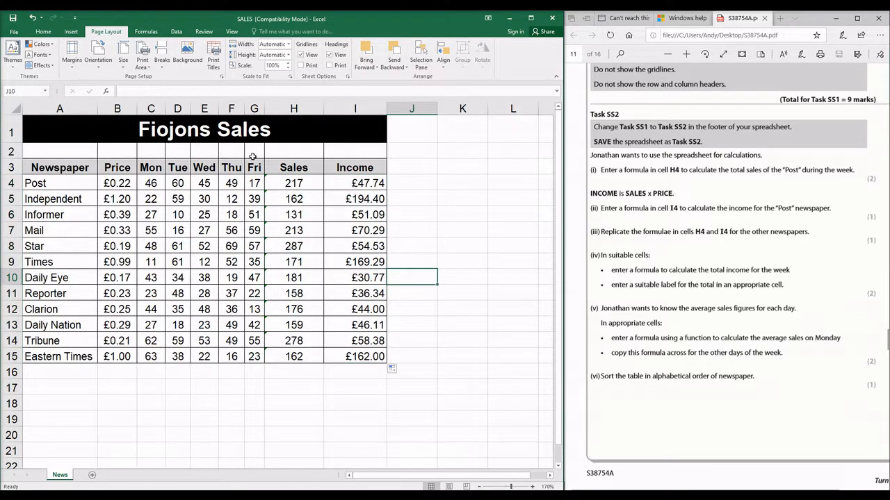
click(359, 180)
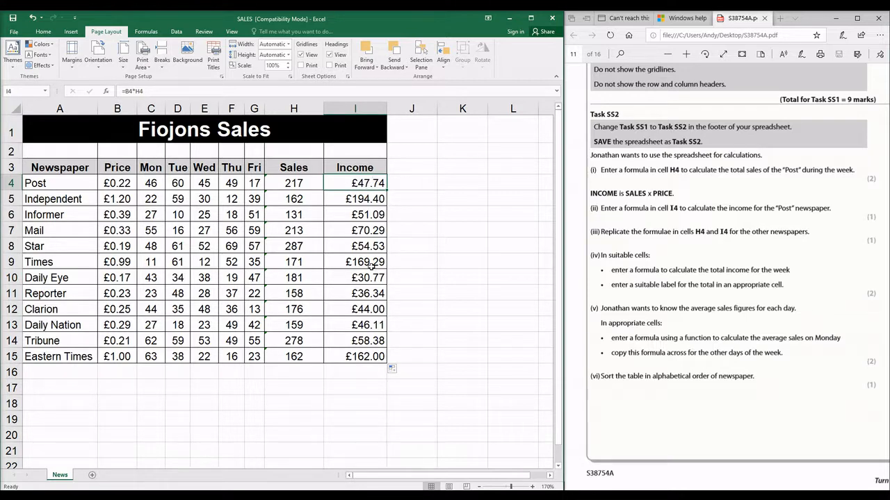
- Calculate the week's total income in cell I17 with the formula =SUM(I4:I15)
click(367, 384)
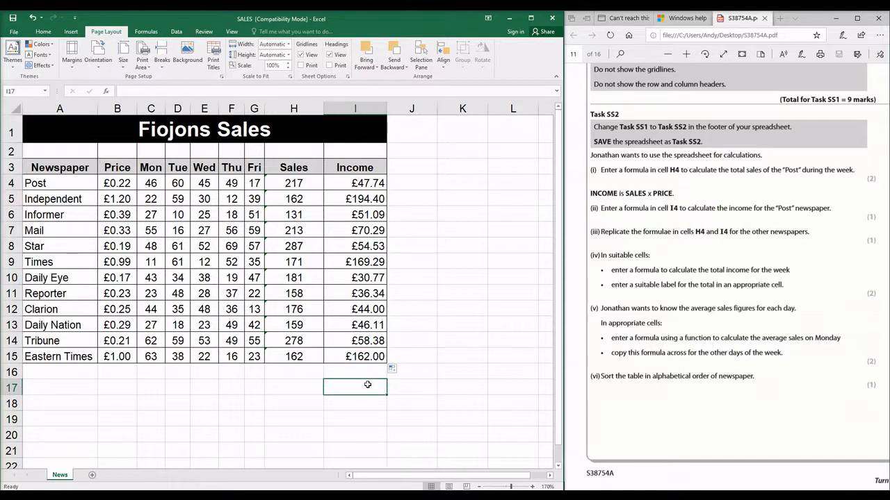
text(=SUM()
key(Up)
key(Up)
key(Up)
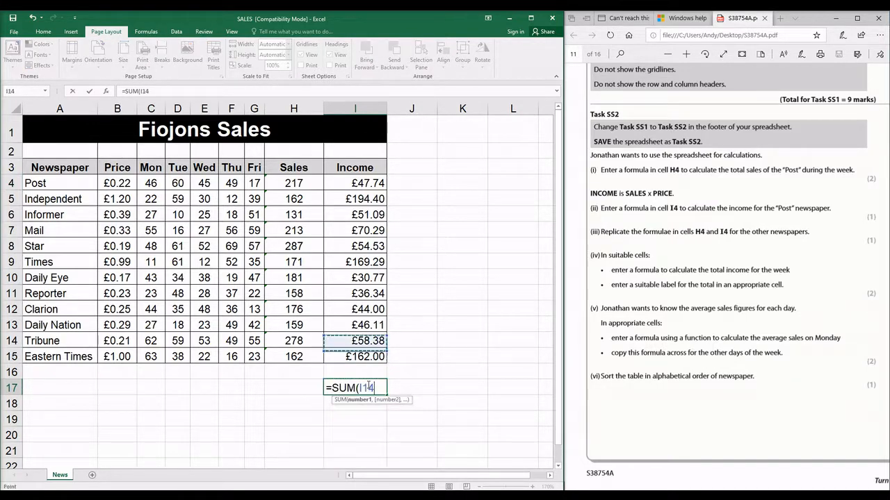
key(Down)
key(shift+Up)
key(shift+Up)
key(shift+Up)
key(shift+Up)
key(shift+Up)
key(shift+Up)
key(shift+Up)
key(shift+Up)
key(shift+Up)
key(shift+Up)
key(shift+Up)
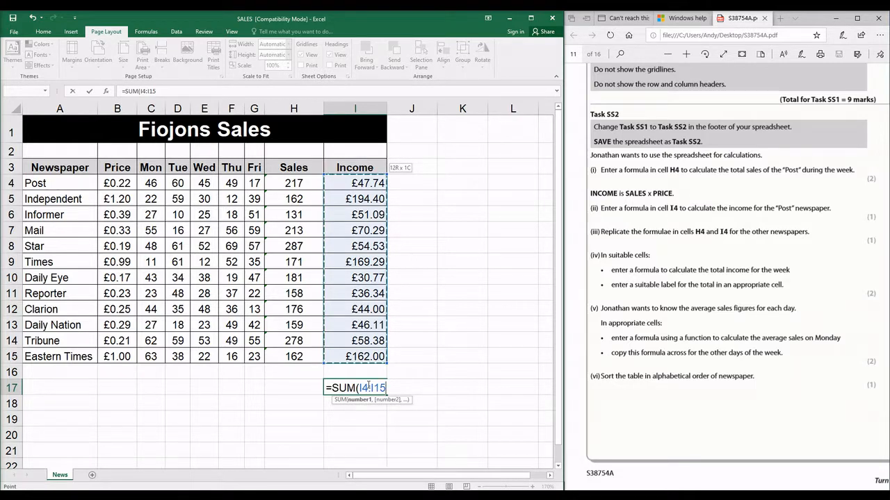
key(Return)
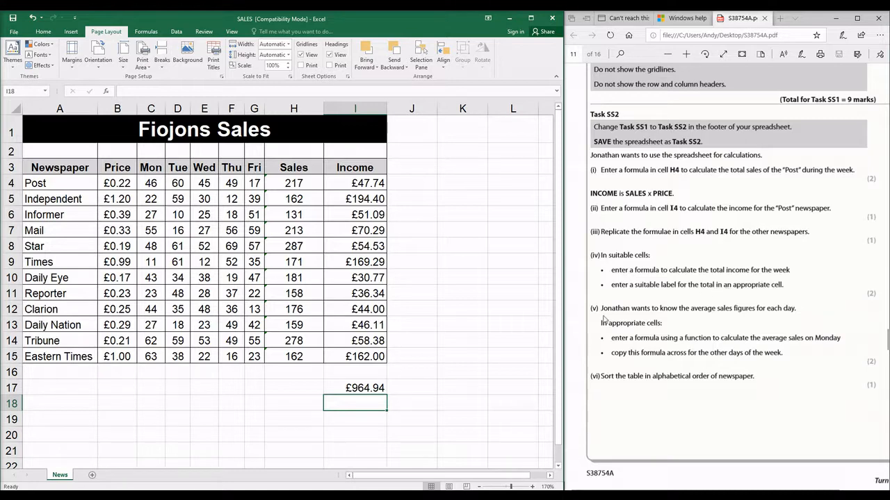
- Enter the label TOTAL in H17 and move it to A17, in the same row as the income total
click(315, 388)
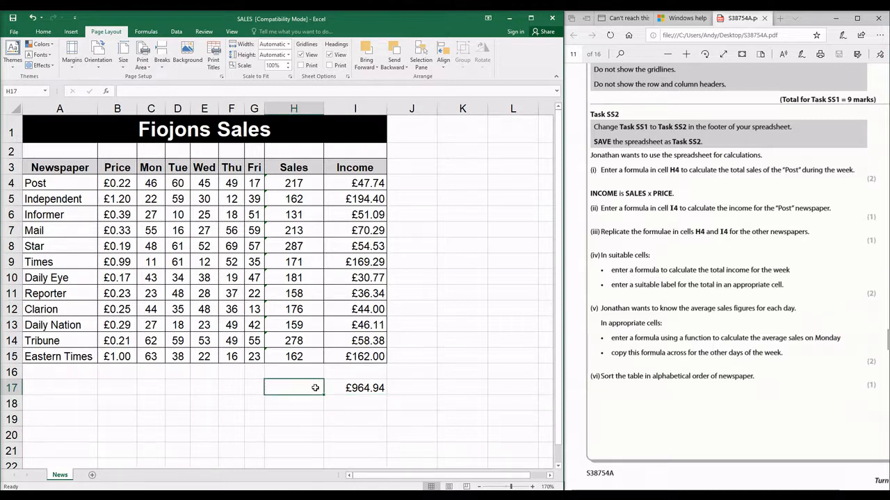
text(T)
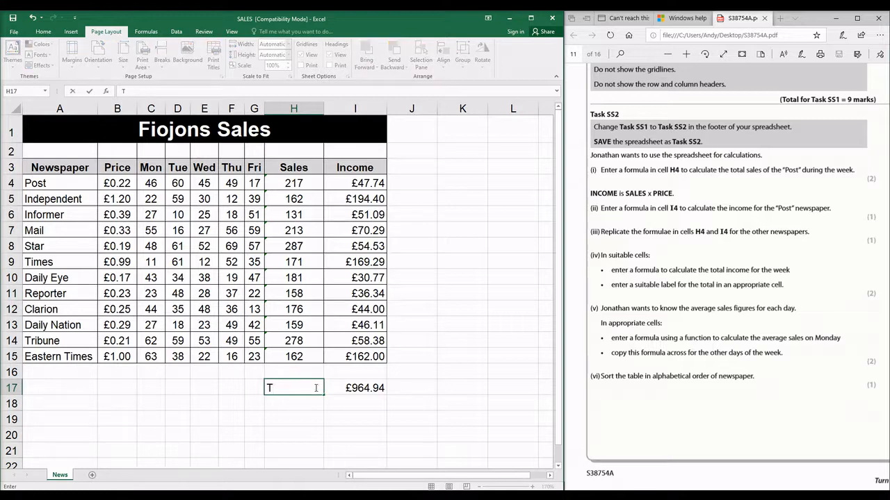
text(OTAL0)
key(ctrl+Return)
drag(315, 387, 59, 388)
key(Right)
key(Right)
key(Right)
key(Right)
key(Right)
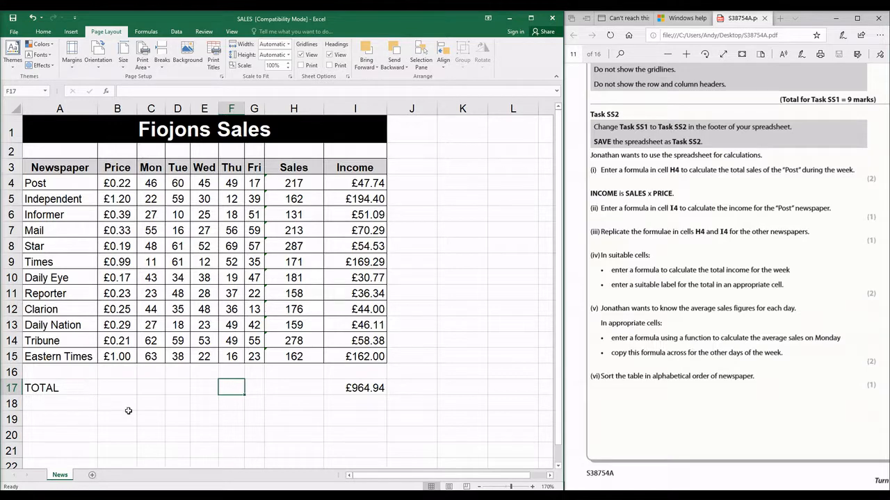
- Enter the label AVERAGE in cell A18, below the TOTAL label
click(81, 403)
text(AVERA)
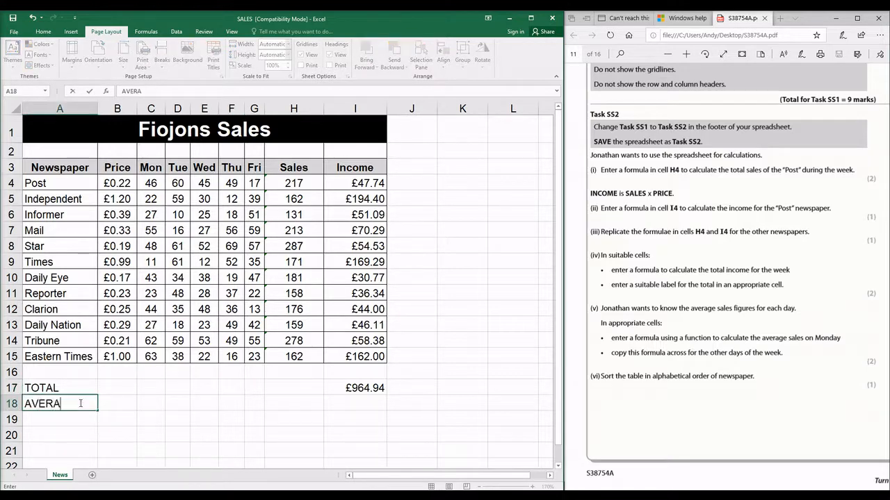
text(GE)
key(Tab)
- Calculate Monday's average sales in C18 with =AVERAGE(C4:C15) and copy the formula across to Friday in G18
key(Tab)
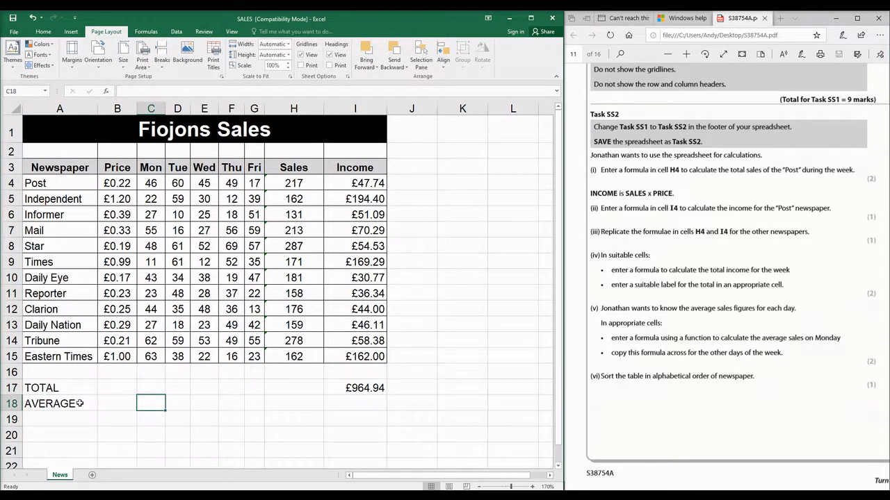
text(=AVERA)
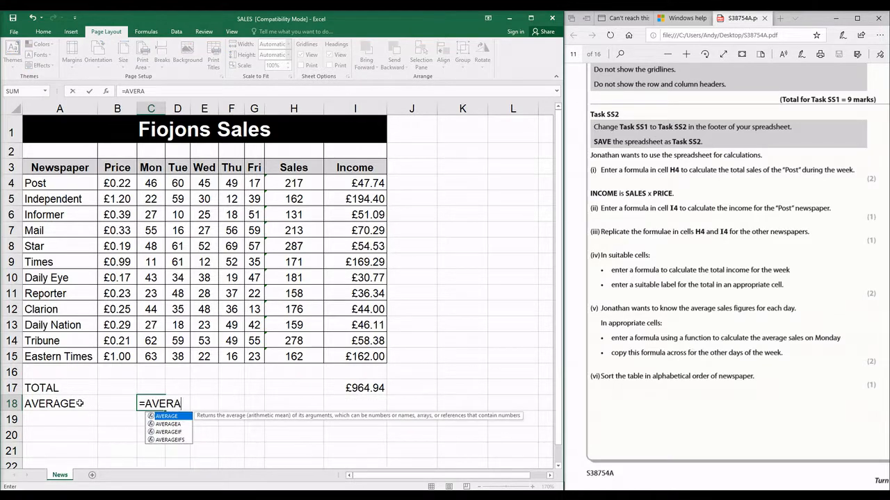
text(GE()
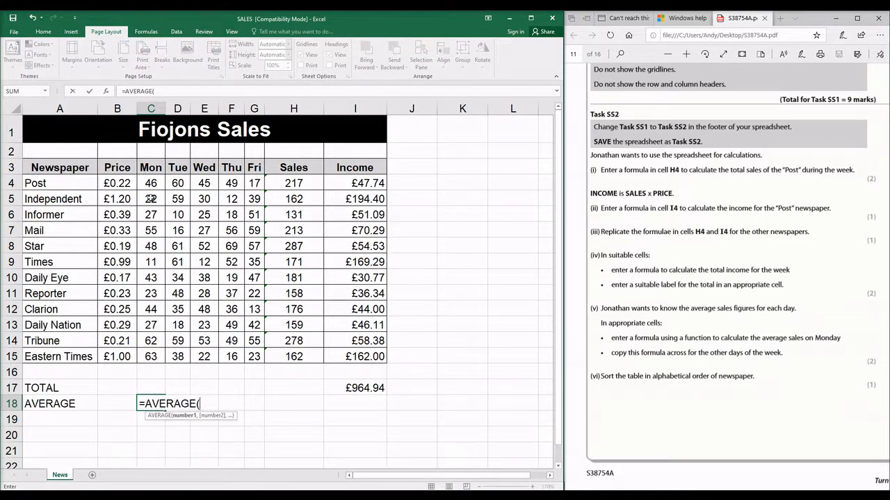
click(152, 184)
drag(152, 184, 150, 353)
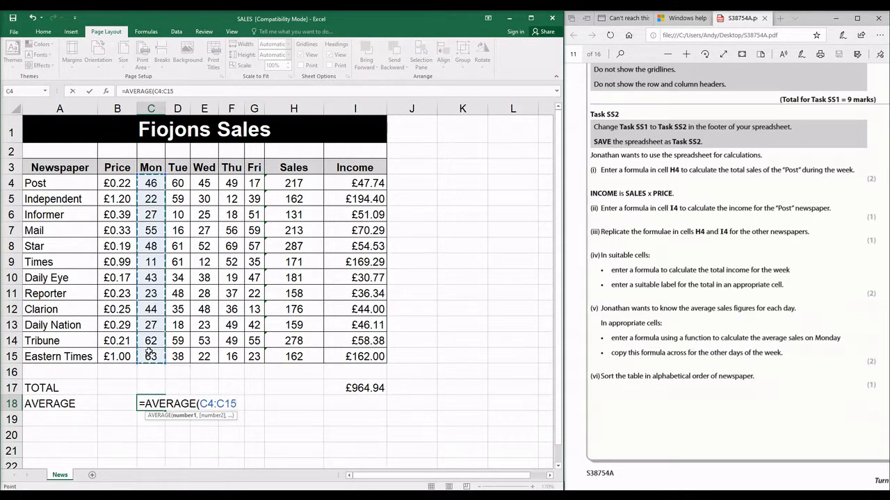
key(Return)
key(Up)
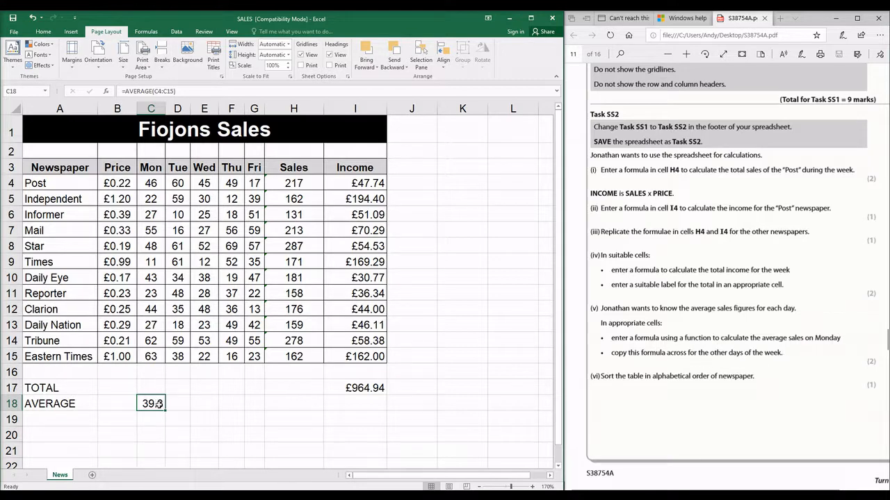
drag(166, 410, 263, 408)
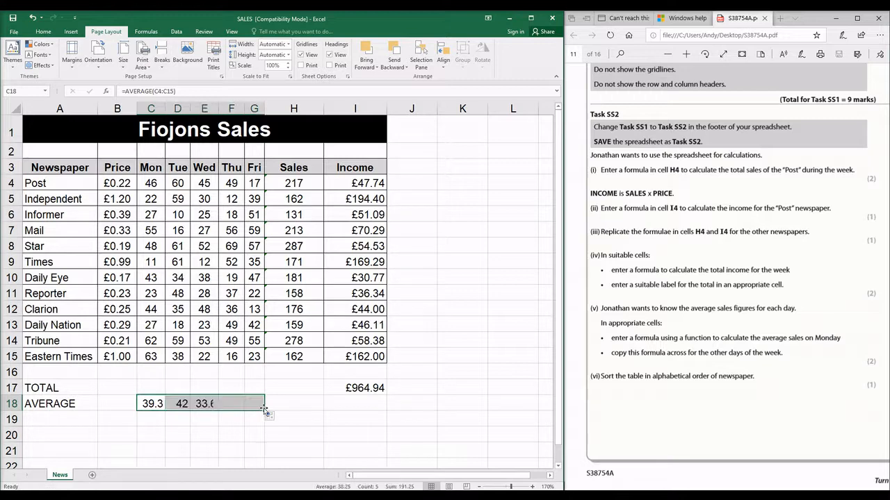
click(356, 412)
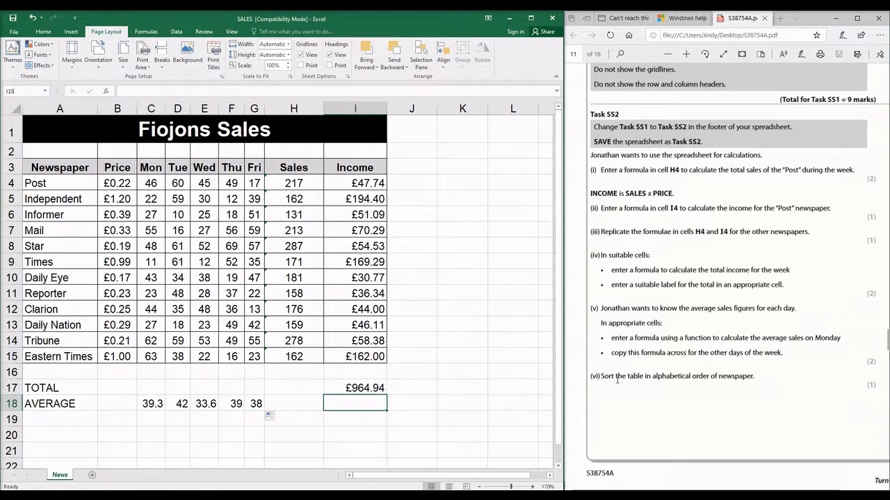
- Read instruction (vi) of Task SS2 about sorting the table in alphabetical order of newspaper
drag(617, 380, 753, 376)
click(733, 373)
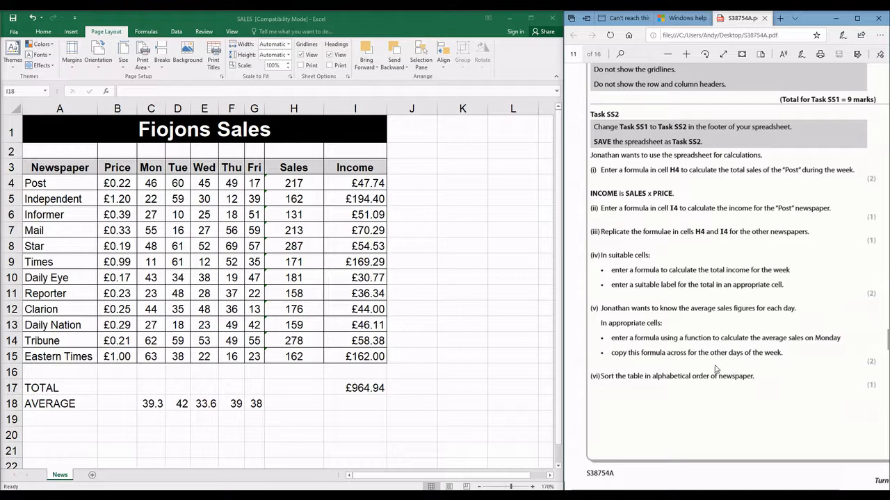
click(73, 173)
click(49, 166)
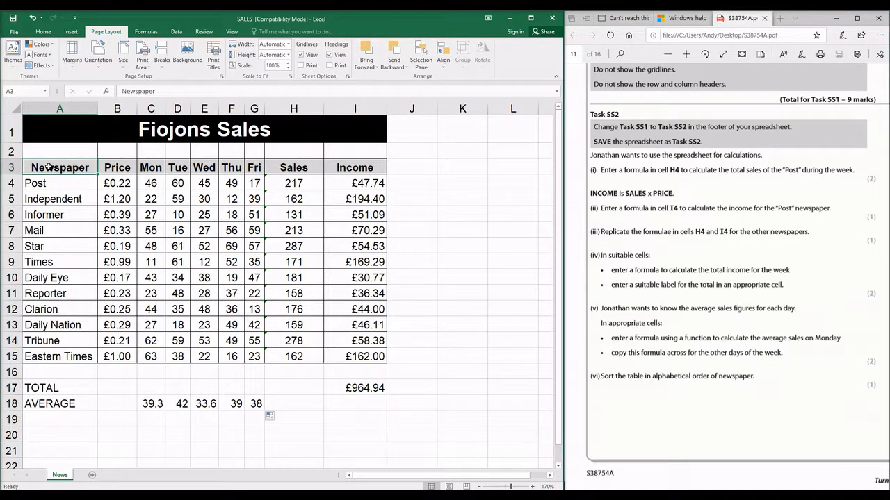
drag(49, 167, 33, 352)
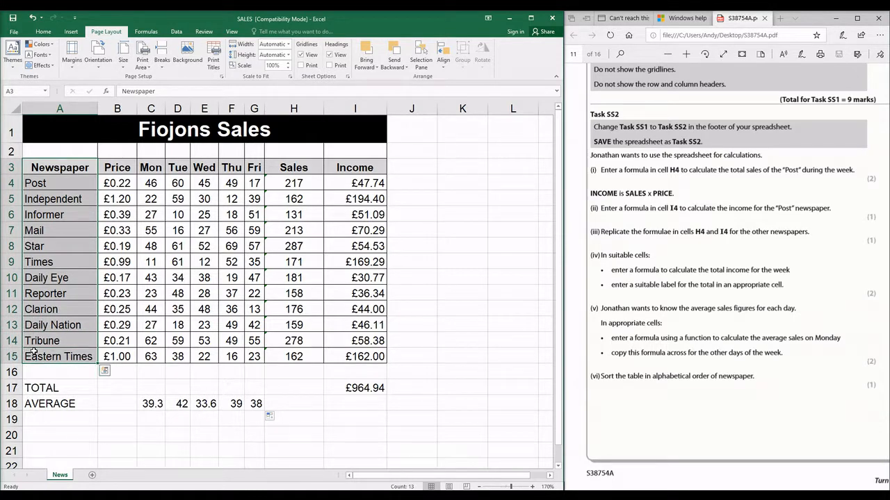
click(61, 169)
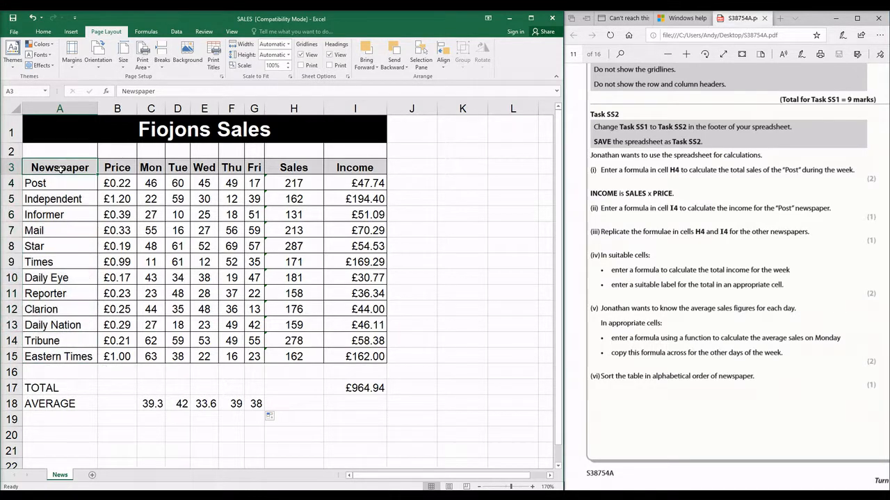
drag(61, 169, 39, 356)
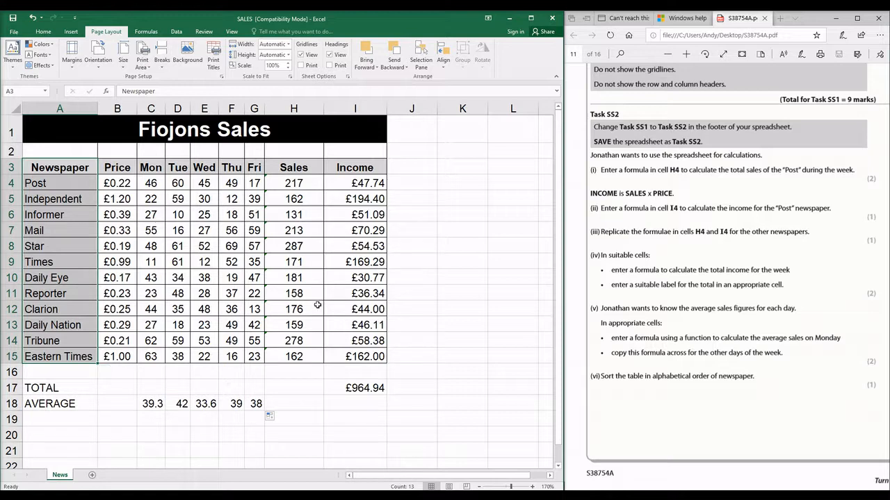
- Sort the whole table A3:I15 by the Newspaper column in A to Z order, keeping the header row in place
click(52, 169)
drag(53, 169, 335, 353)
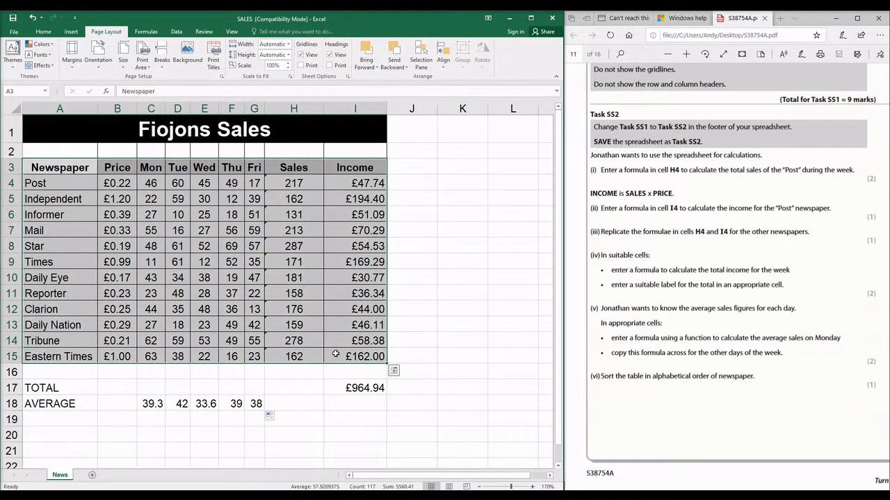
click(175, 32)
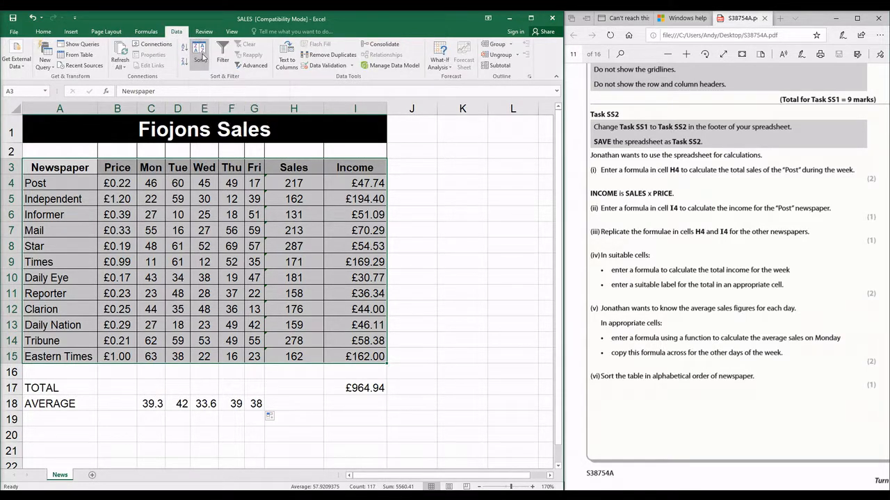
click(201, 54)
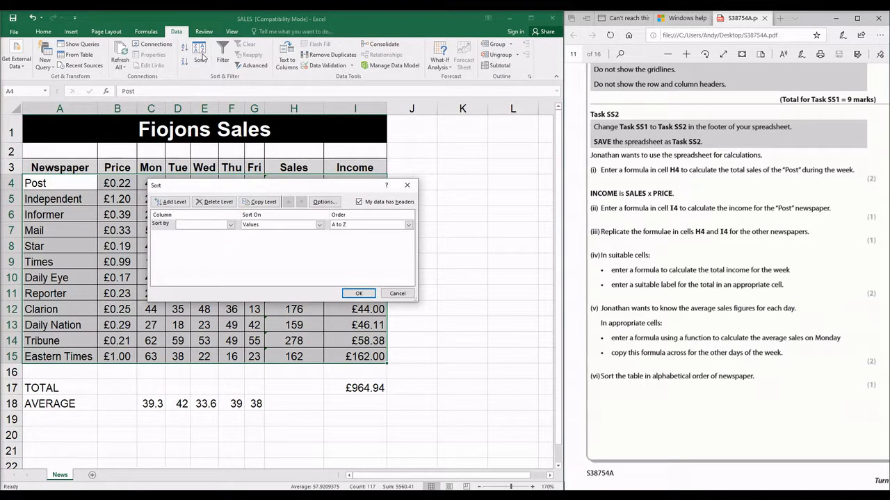
click(230, 225)
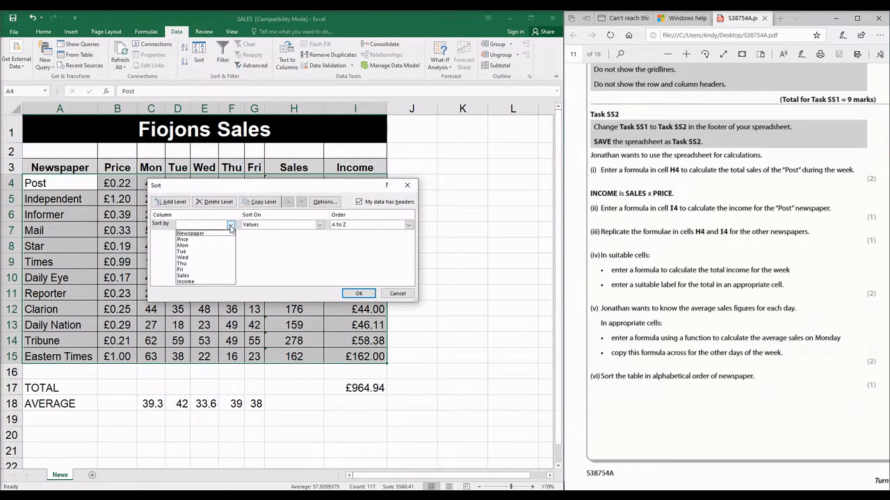
click(198, 233)
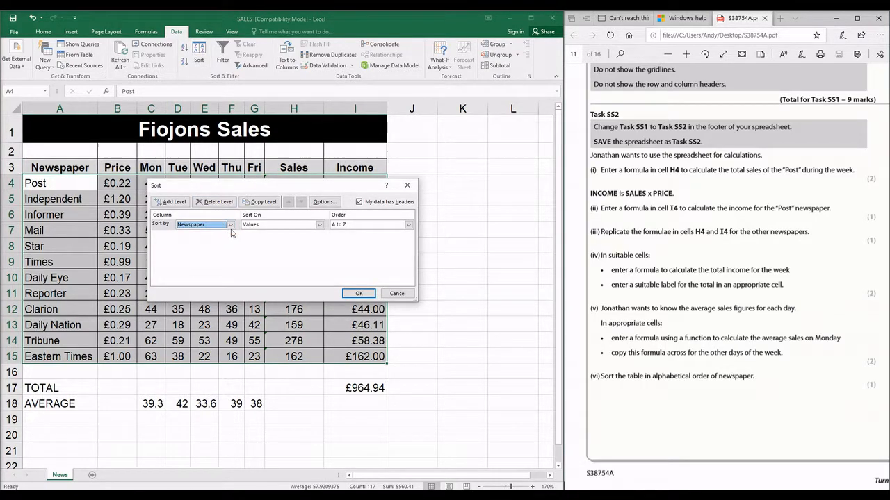
click(353, 225)
click(353, 229)
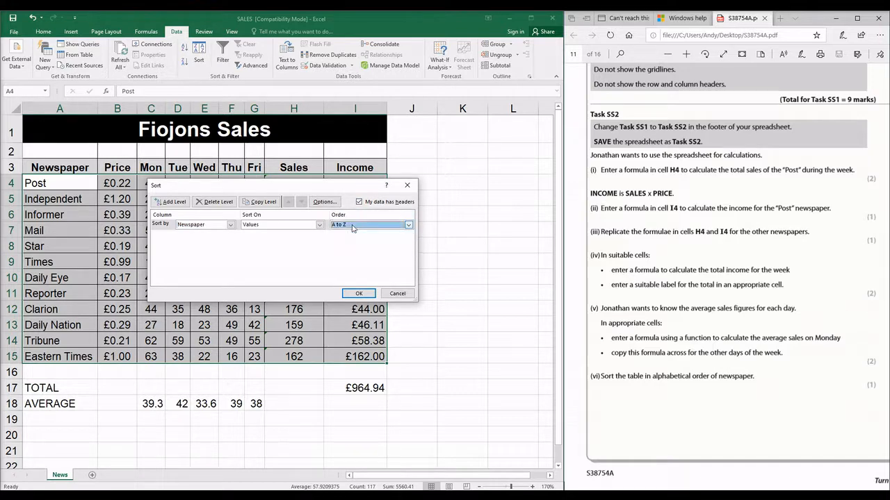
click(358, 293)
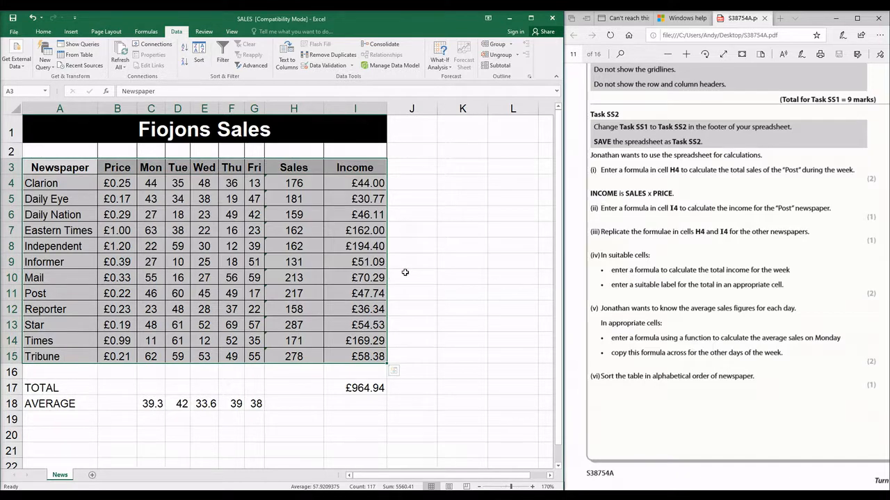
click(405, 272)
drag(64, 186, 57, 356)
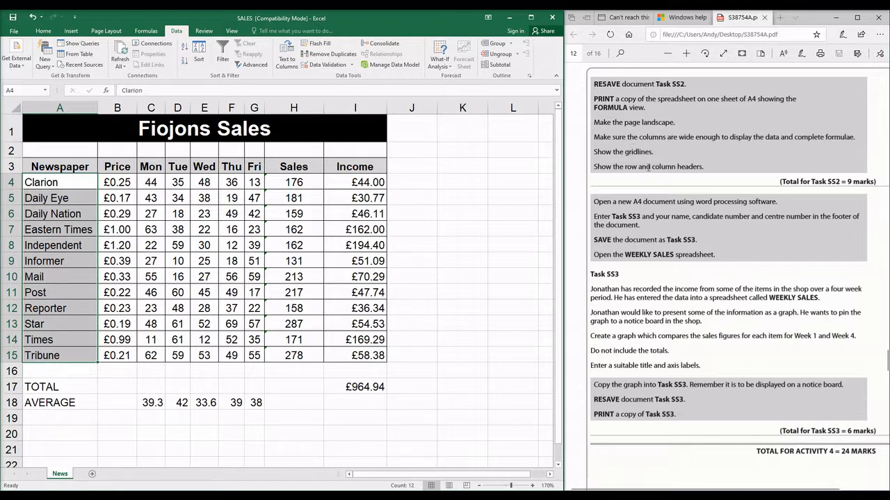
- Turn on printing of the gridlines and of the row and column headings
click(105, 31)
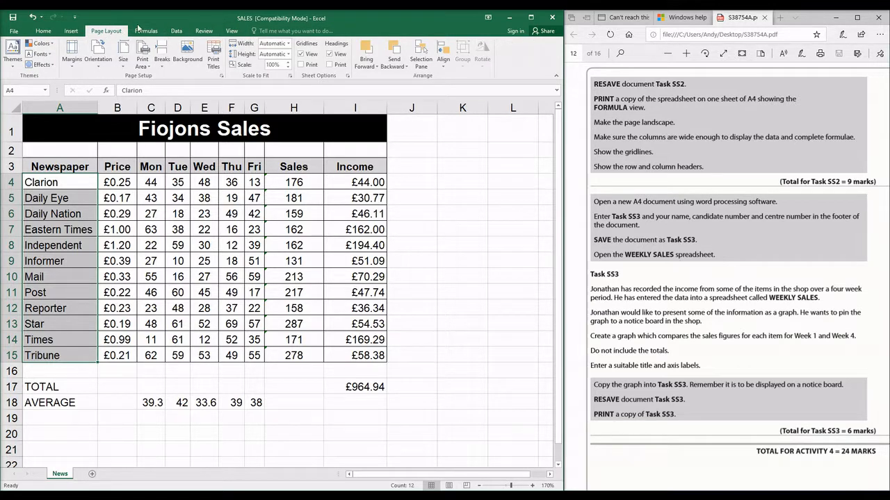
click(302, 64)
click(330, 64)
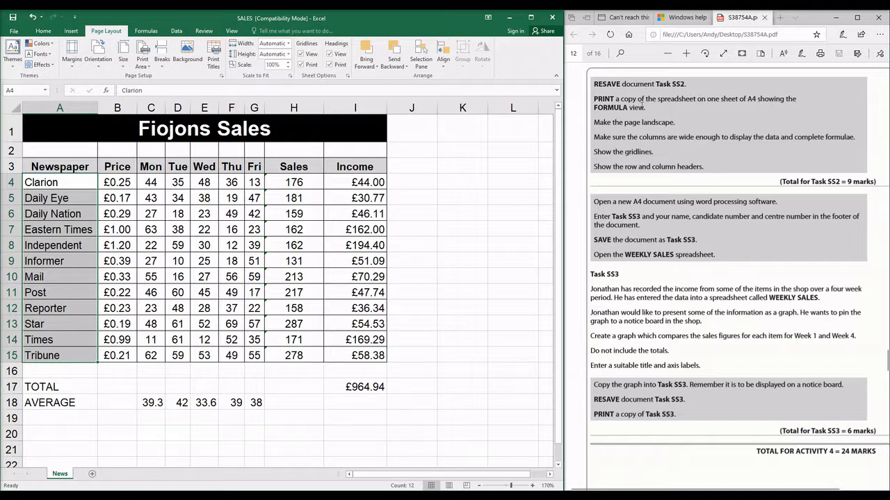
- Switch the SALES worksheet to formula view so the cells show their formulas
click(449, 200)
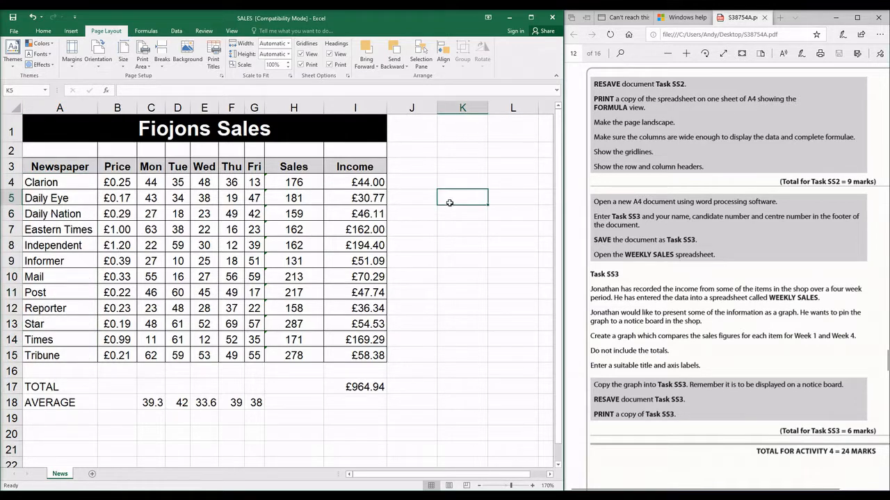
click(146, 31)
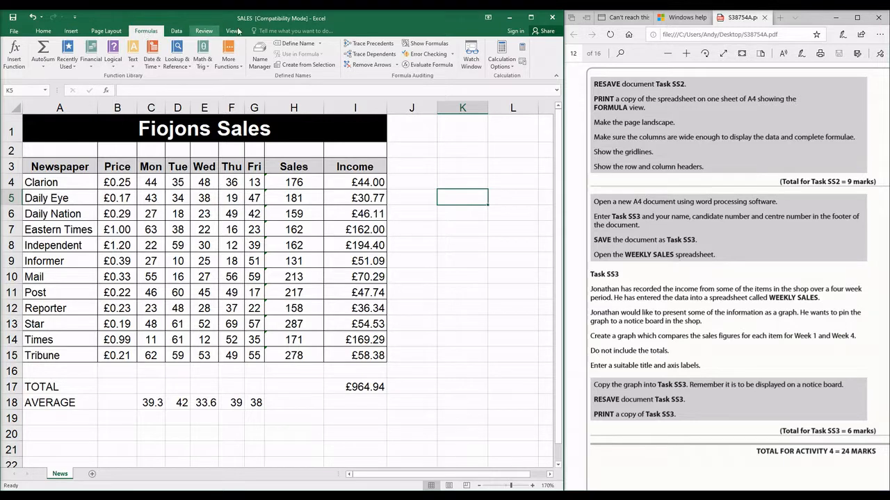
click(417, 46)
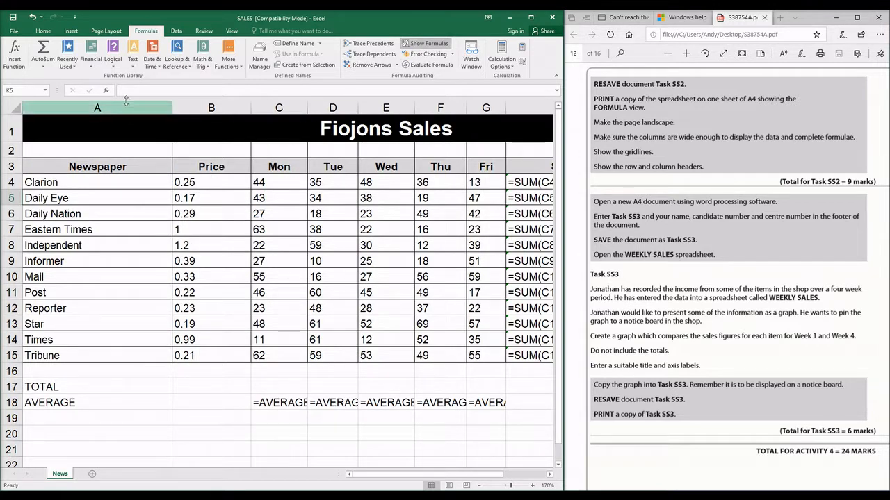
- Select columns A to I and autofit their widths so all data and complete formulae fit
drag(122, 103, 382, 120)
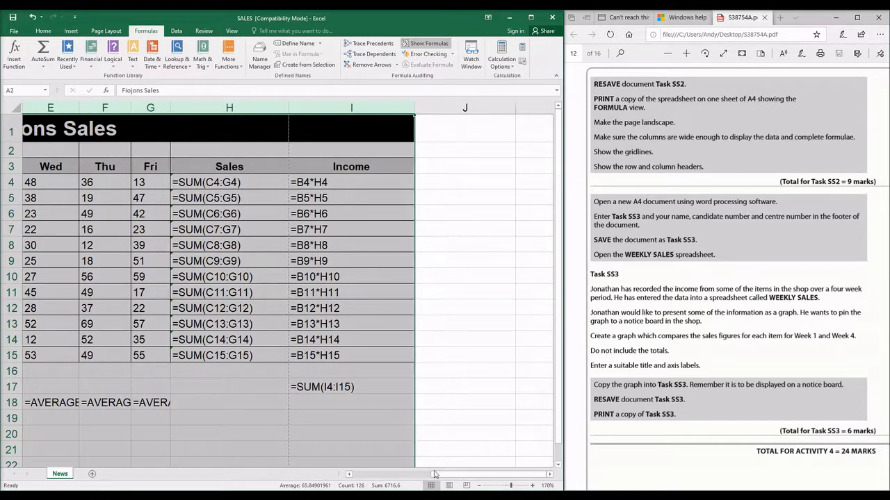
drag(445, 476, 390, 467)
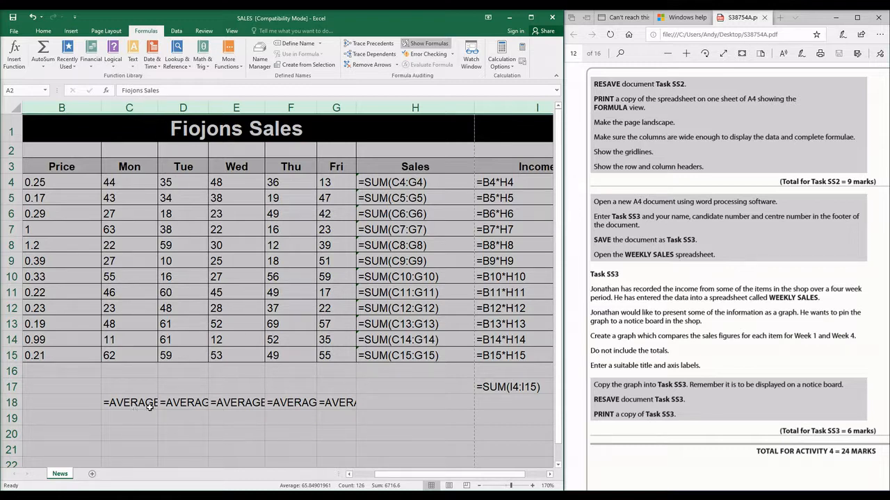
drag(427, 478, 393, 483)
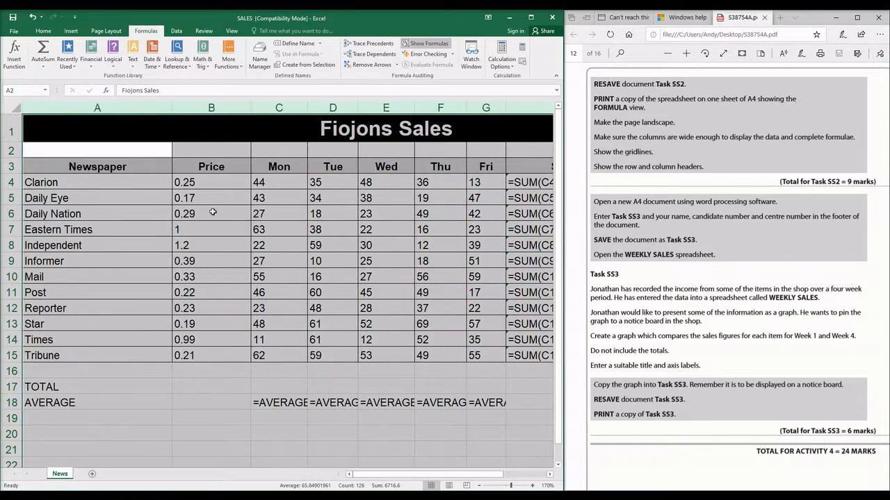
double_click(173, 108)
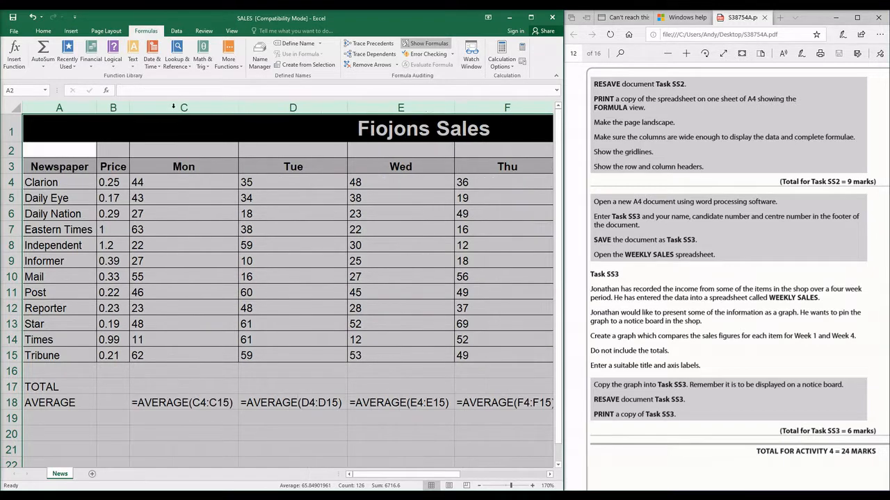
drag(60, 108, 335, 104)
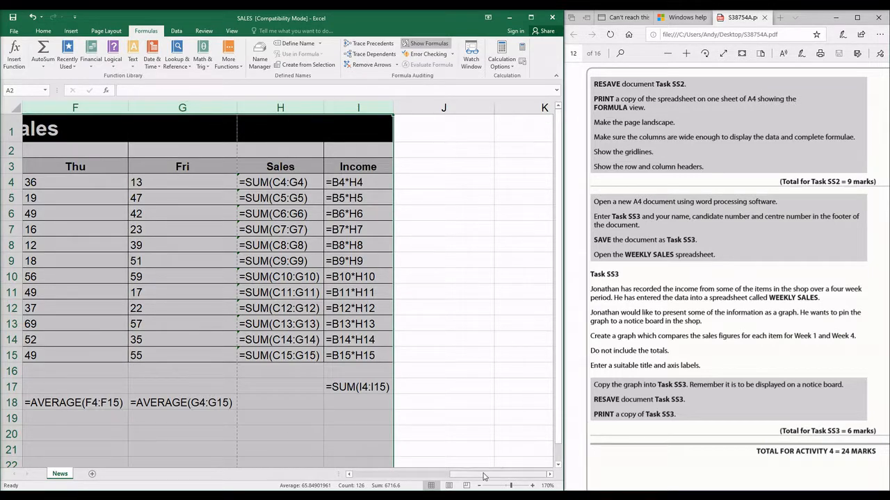
drag(483, 478, 363, 476)
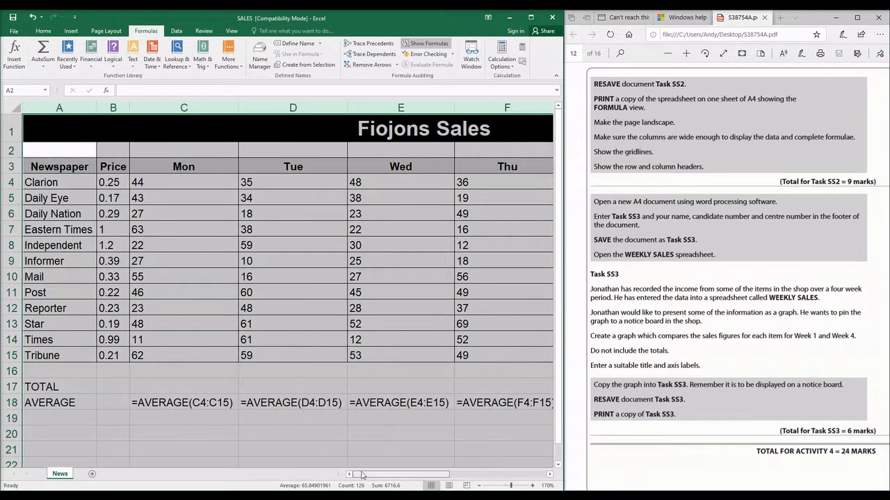
- Select the range A1:I18 and set the printout to print only the current selection
click(471, 401)
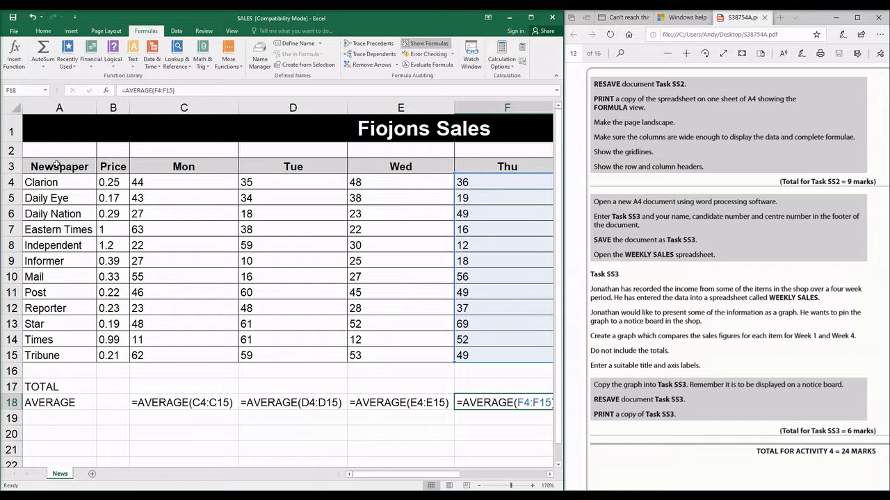
drag(58, 405, 417, 127)
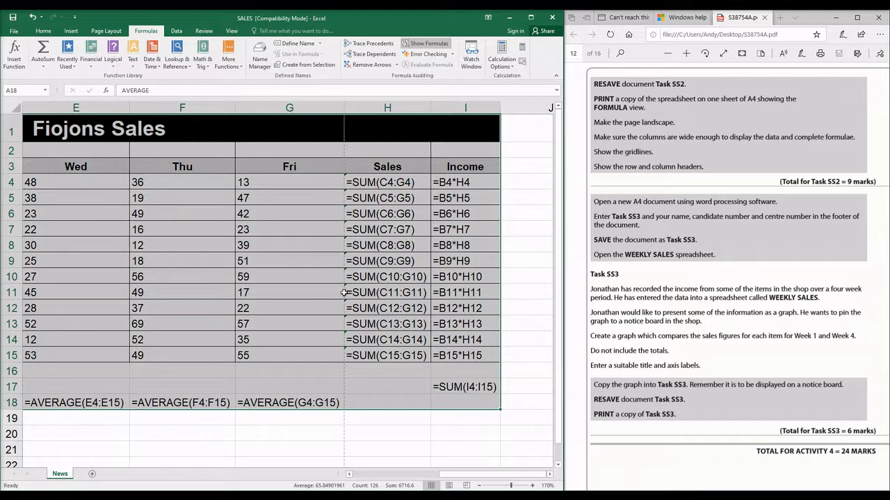
click(15, 31)
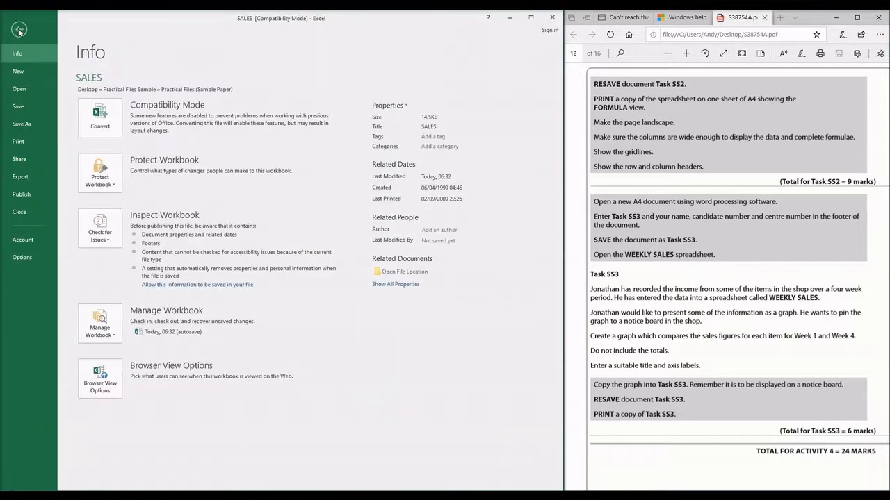
click(32, 141)
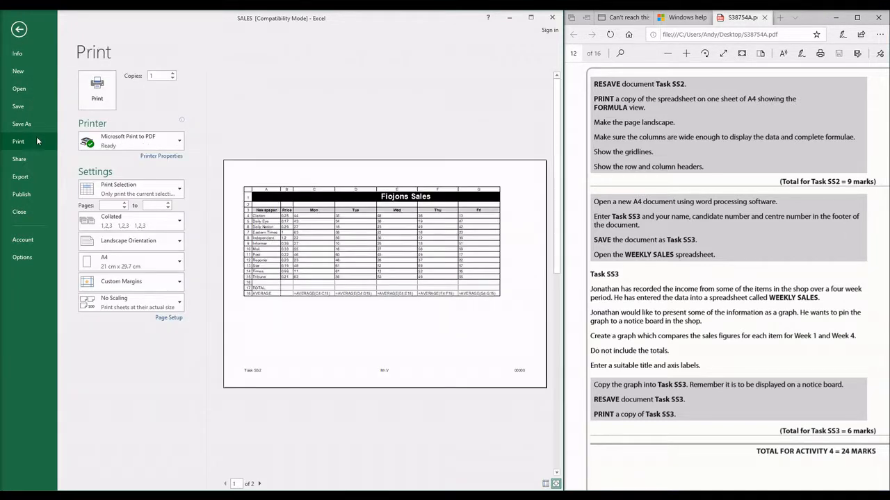
click(141, 193)
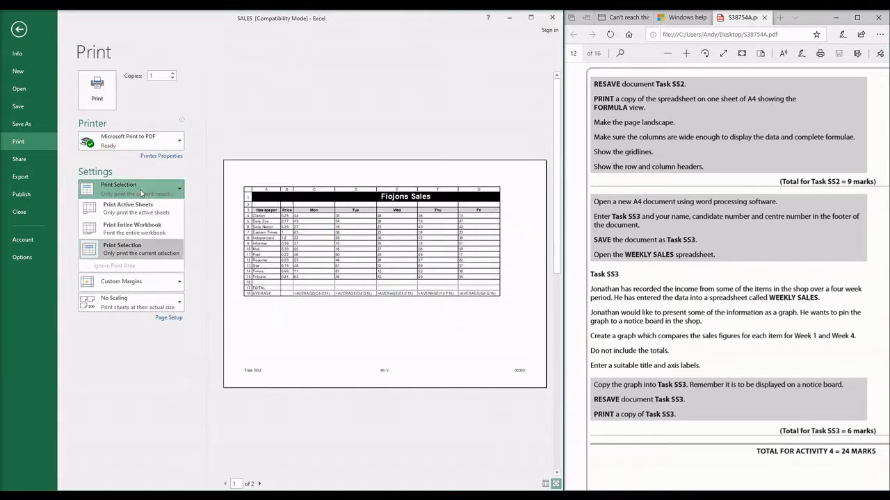
click(158, 256)
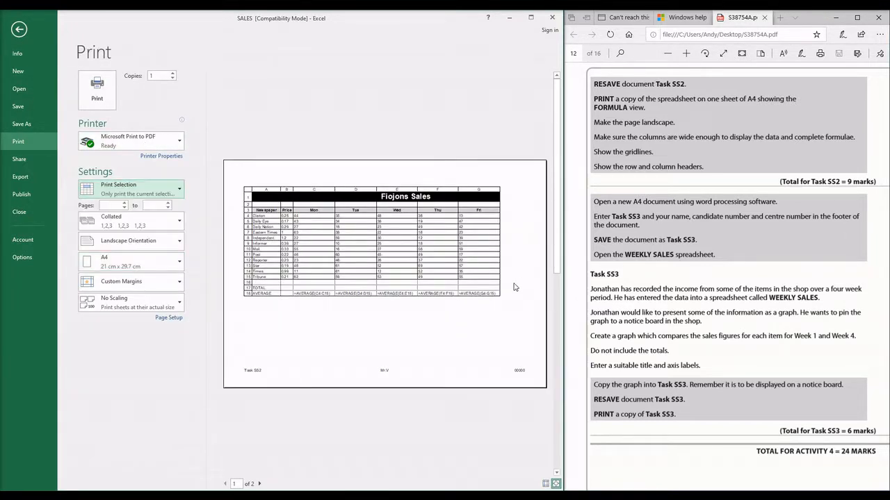
- Set the print scaling to Fit Sheet on One Page and leave the print settings
click(136, 305)
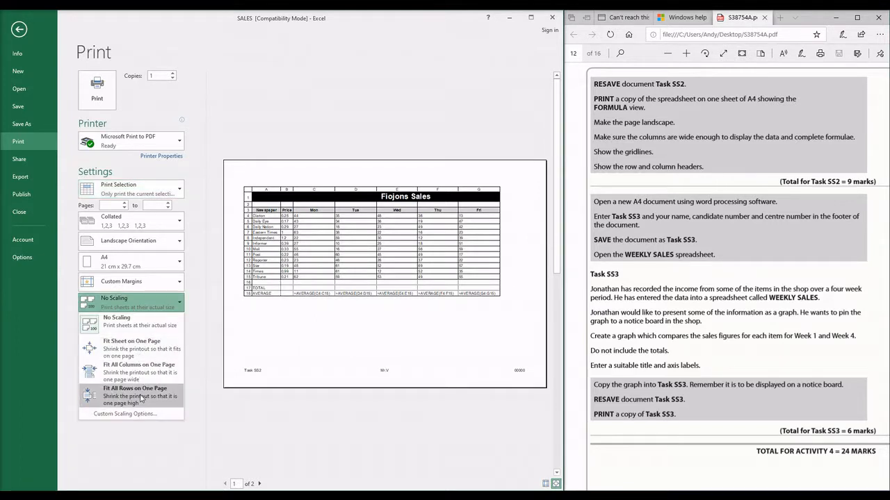
click(141, 352)
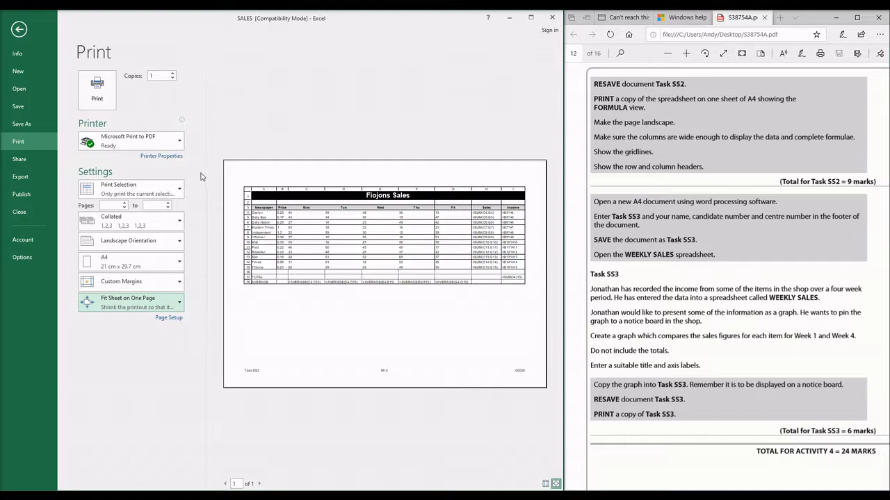
click(19, 29)
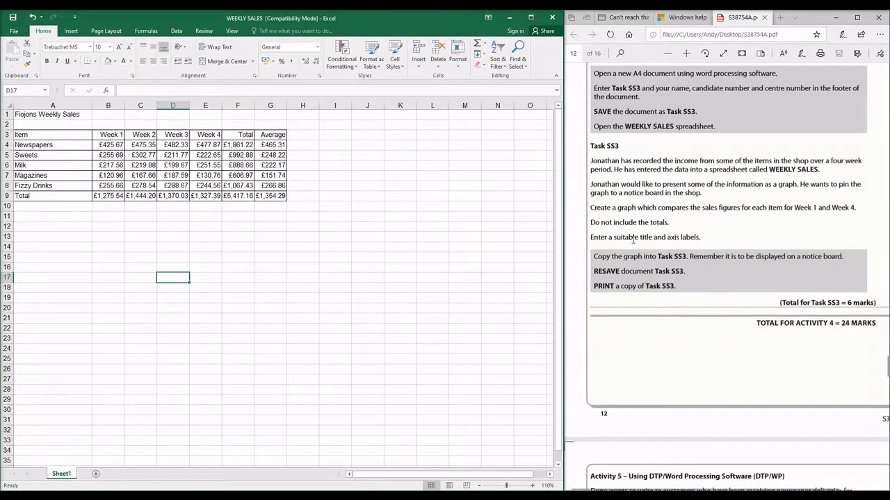
- Read the Task SS3 instructions about the graph to create from the WEEKLY SALES spreadsheet
click(804, 253)
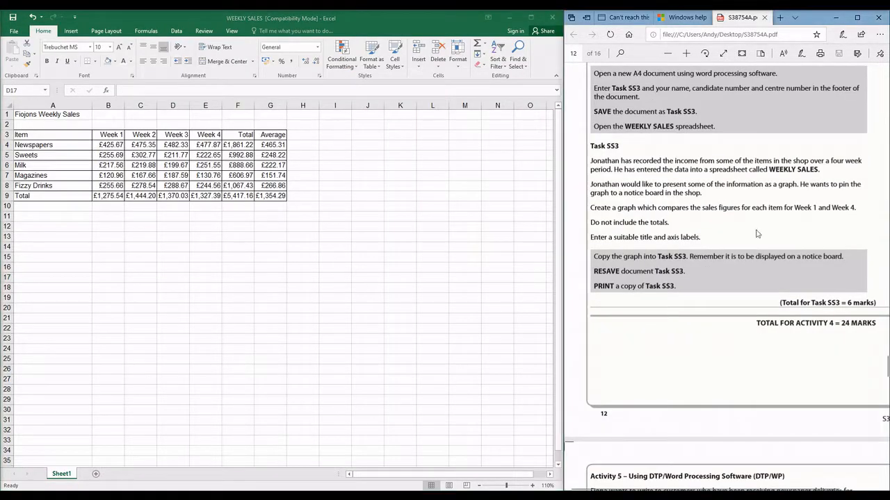
scroll(804, 254, up, 1)
scroll(804, 253, down, 1)
click(220, 194)
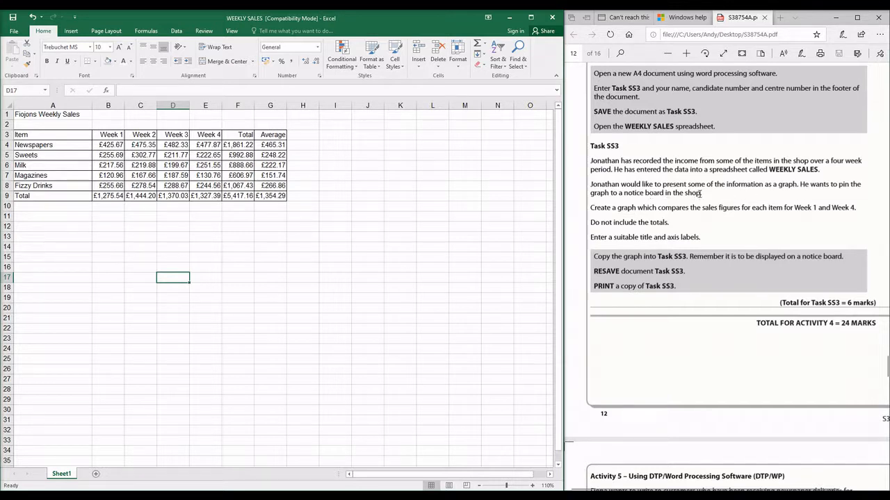
drag(699, 194, 590, 184)
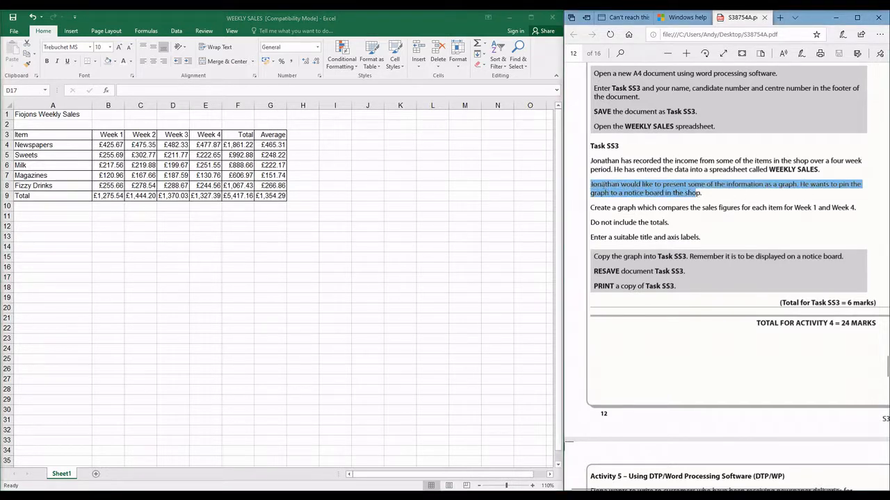
click(647, 199)
drag(702, 194, 590, 184)
click(592, 209)
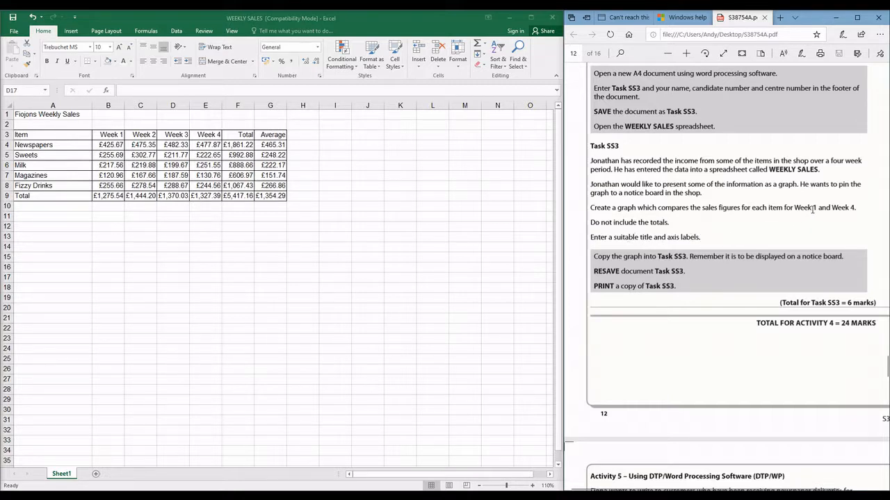
- Insert a 2-D clustered column chart from the Item, Week 1 and Week 4 data in rows 3 to 8, excluding the totals
drag(56, 134, 59, 184)
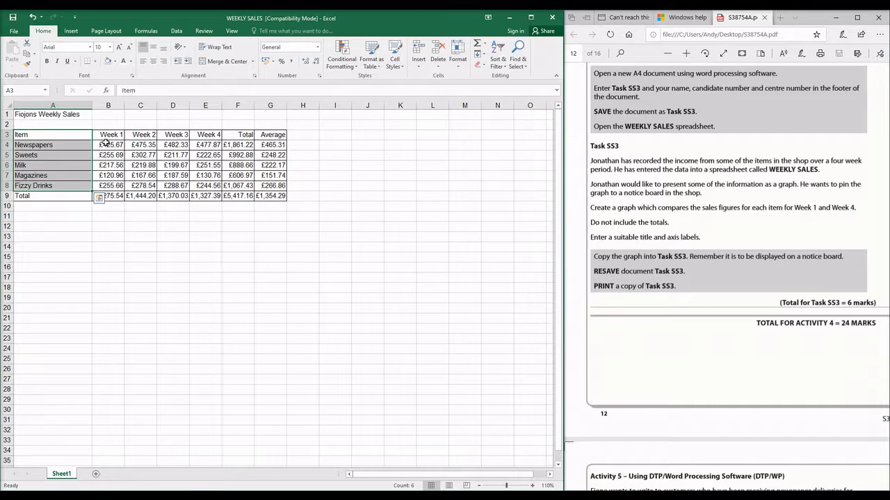
drag(108, 134, 109, 186)
drag(209, 135, 207, 182)
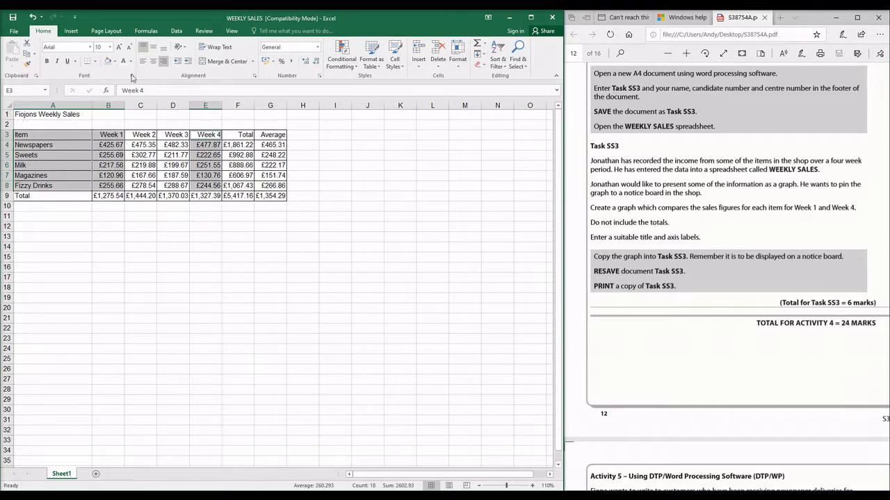
click(75, 35)
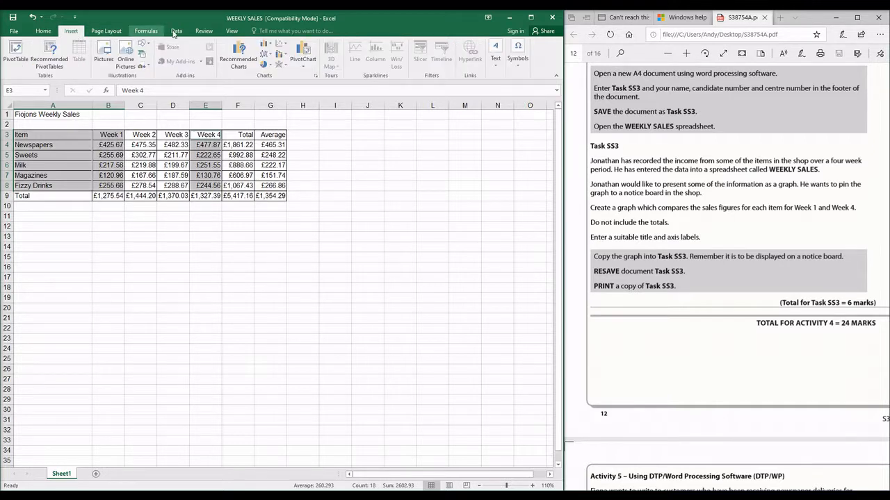
click(265, 45)
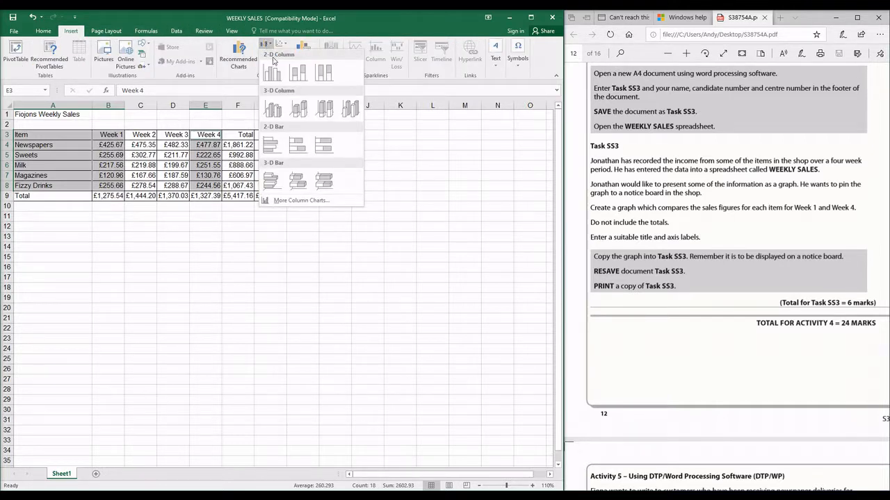
click(273, 73)
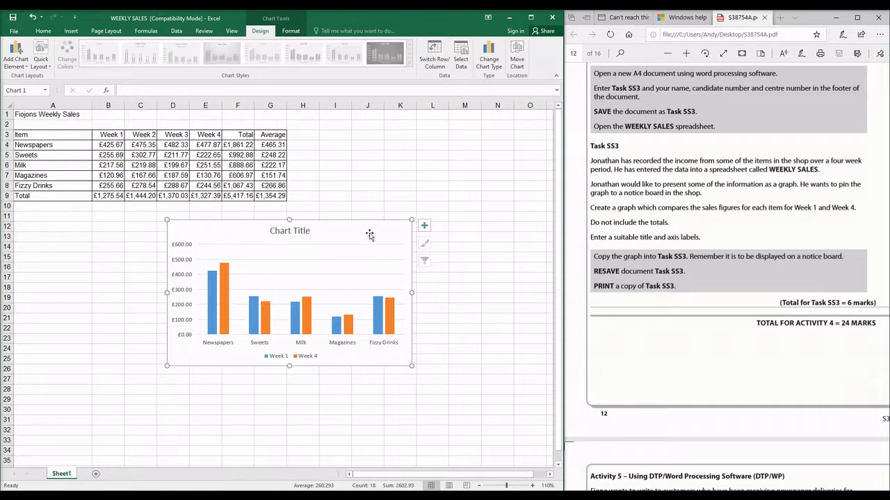
- Move the chart's legend to the right side of the plot
click(422, 228)
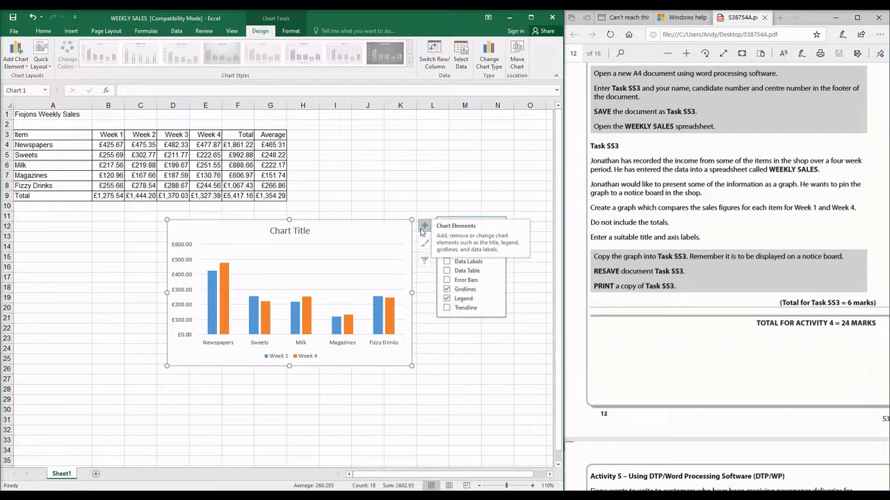
click(446, 299)
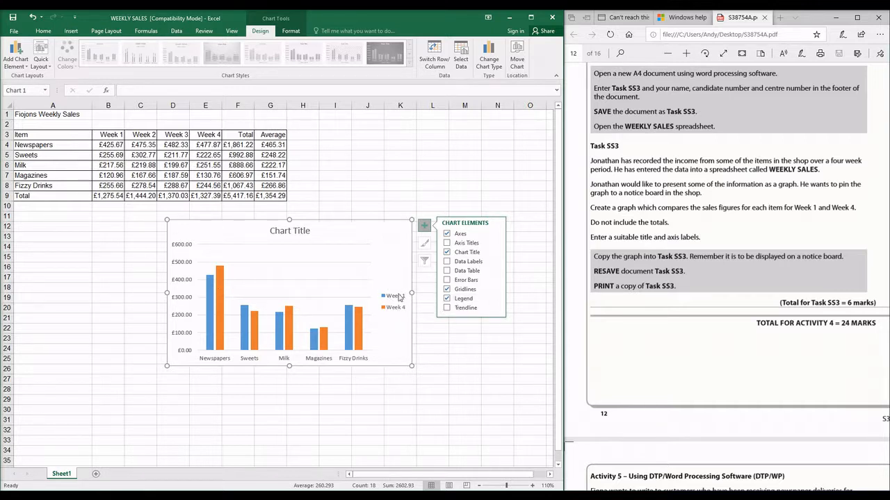
click(285, 233)
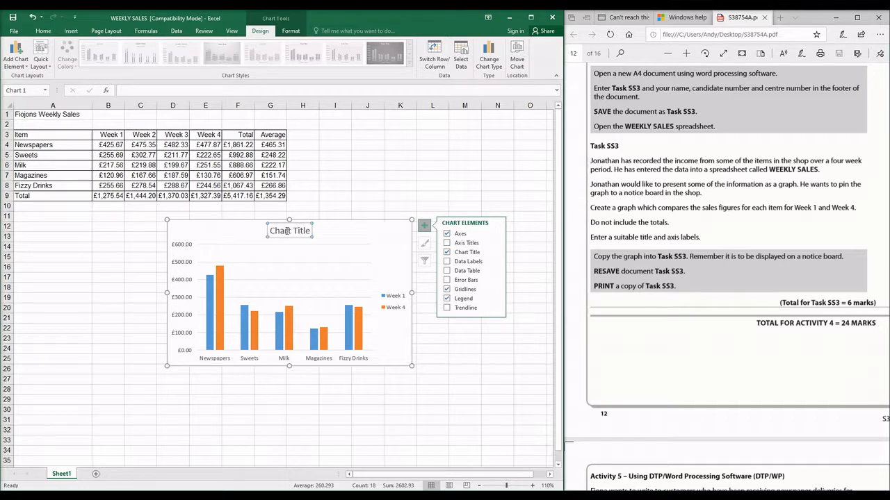
- Add a primary horizontal axis title to the chart with the text "Items"
click(23, 59)
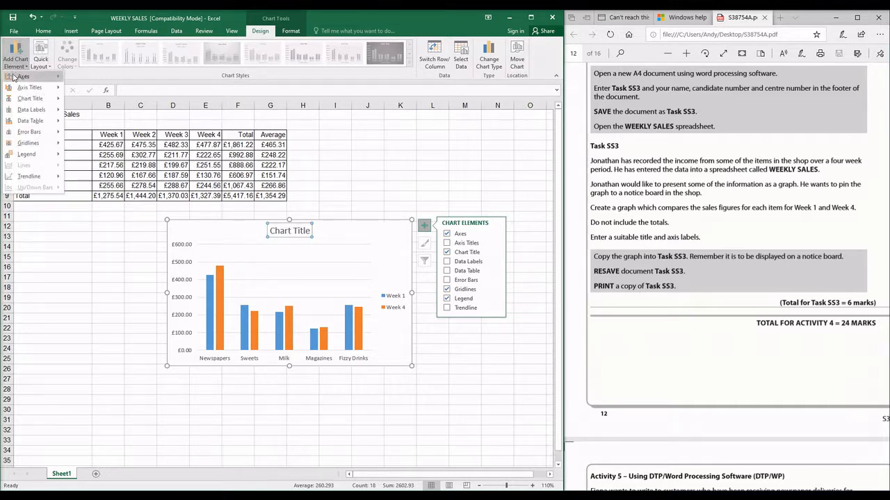
mouse_move(13, 78)
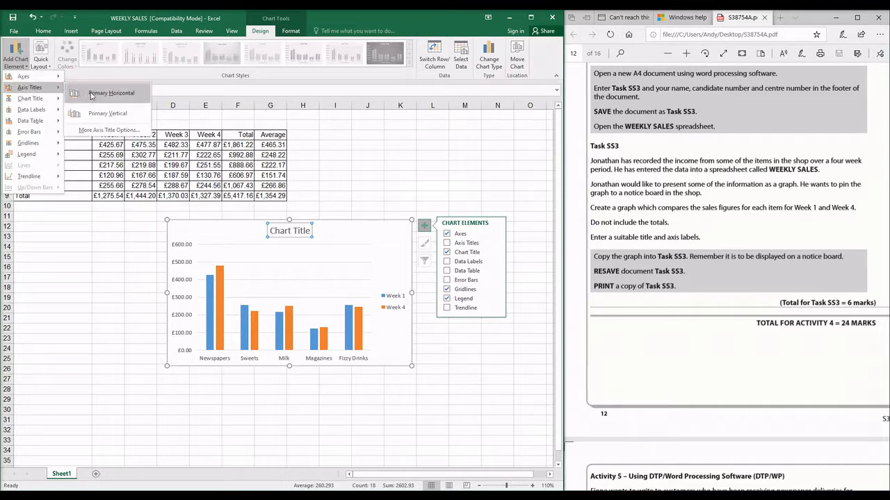
click(108, 93)
triple_click(287, 355)
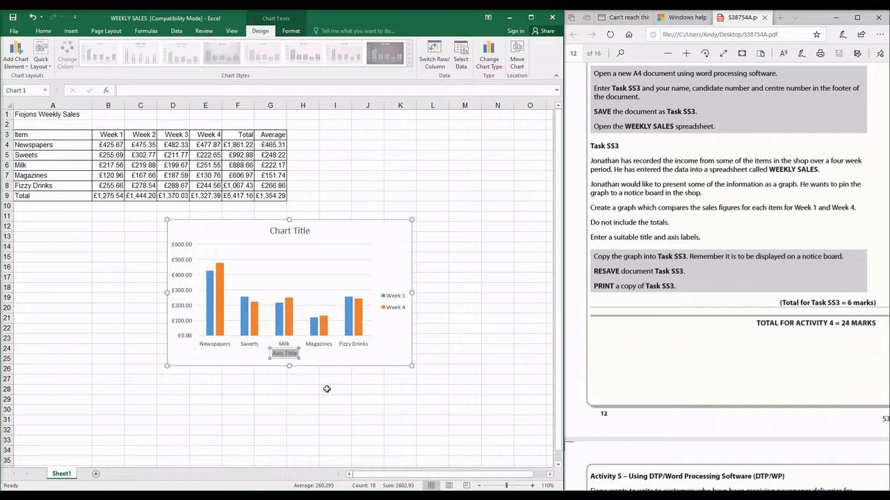
text(iTEMS)
key(BackSpace)
key(BackSpace)
key(BackSpace)
key(BackSpace)
key(BackSpace)
text(Items)
- Add a primary vertical axis title to the chart with the text "Sales"
click(15, 55)
mouse_move(30, 101)
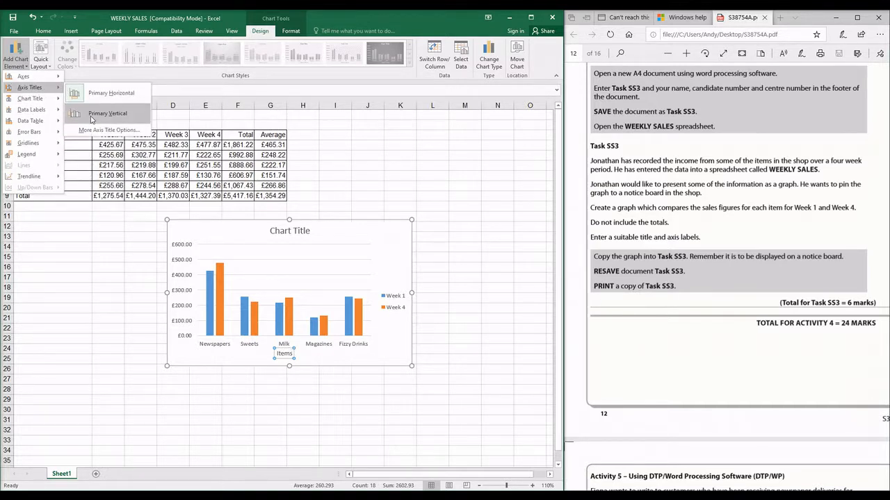
click(91, 118)
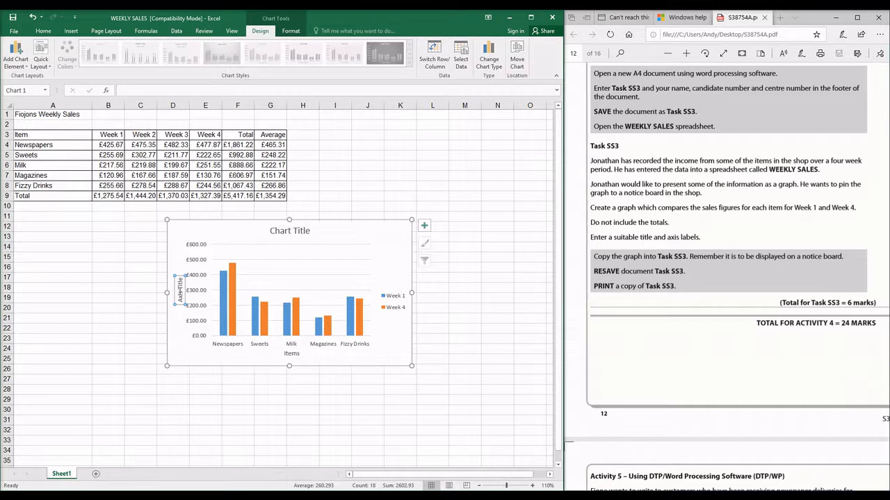
triple_click(181, 291)
text(S)
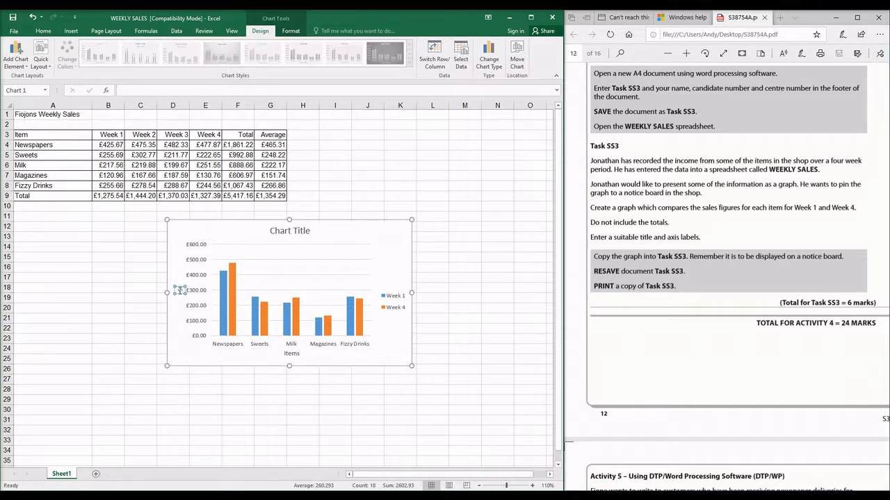
text(ales)
click(395, 256)
- Replace the chart title's placeholder text with "Sales Figures for Week 1 and Week 4"
click(301, 234)
double_click(301, 234)
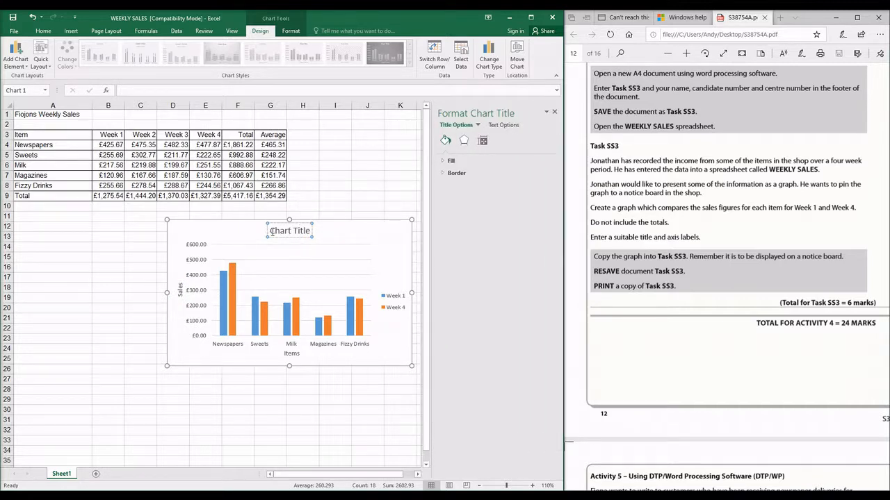
drag(271, 232, 310, 236)
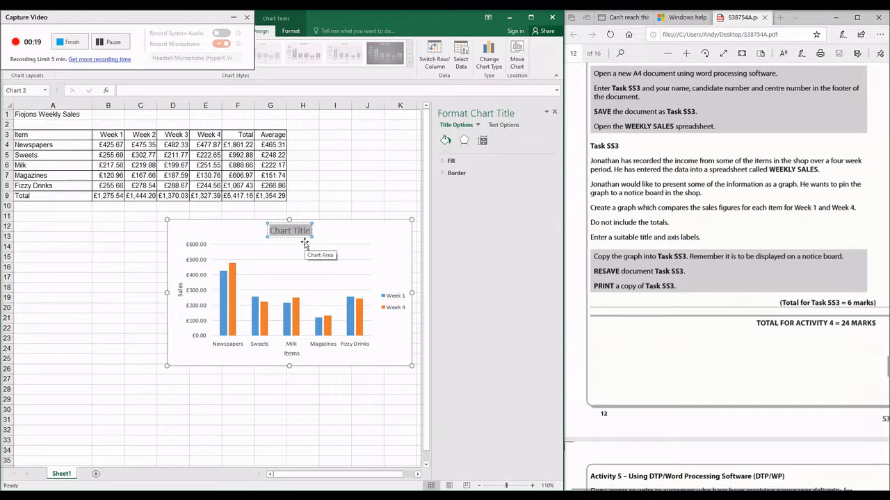
text(Sales F)
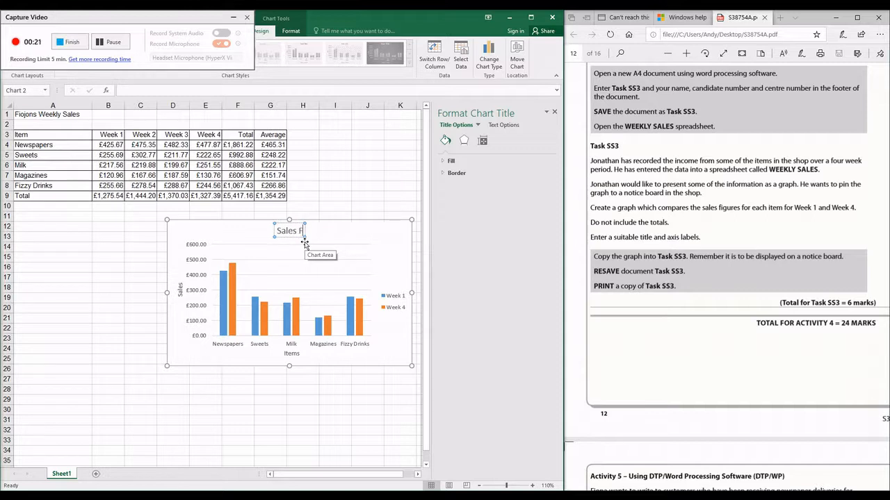
text(igures for)
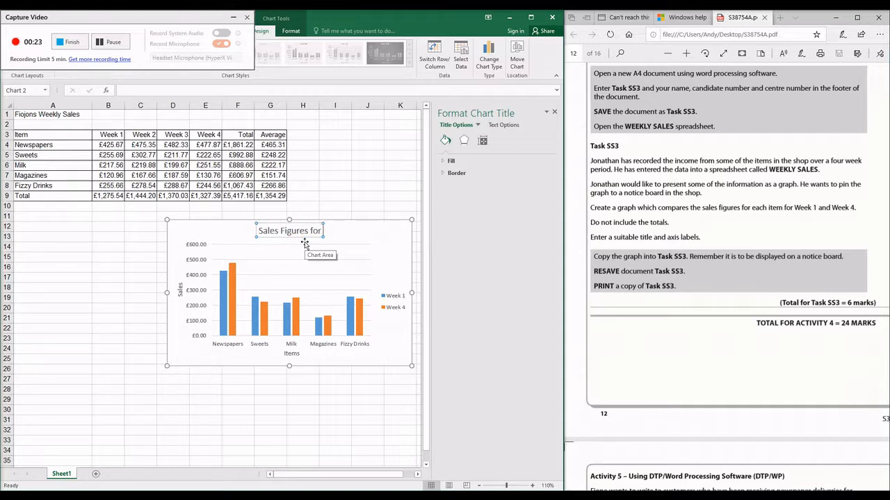
text( WEeek 1)
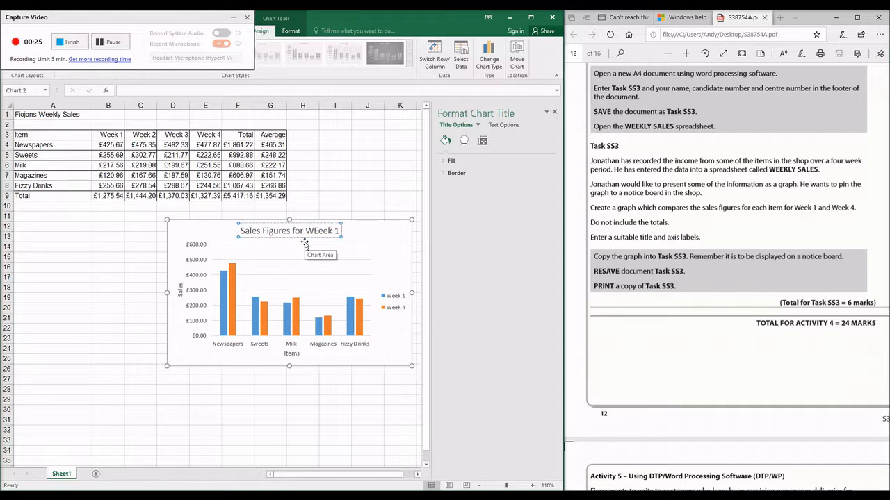
text( and Week 4)
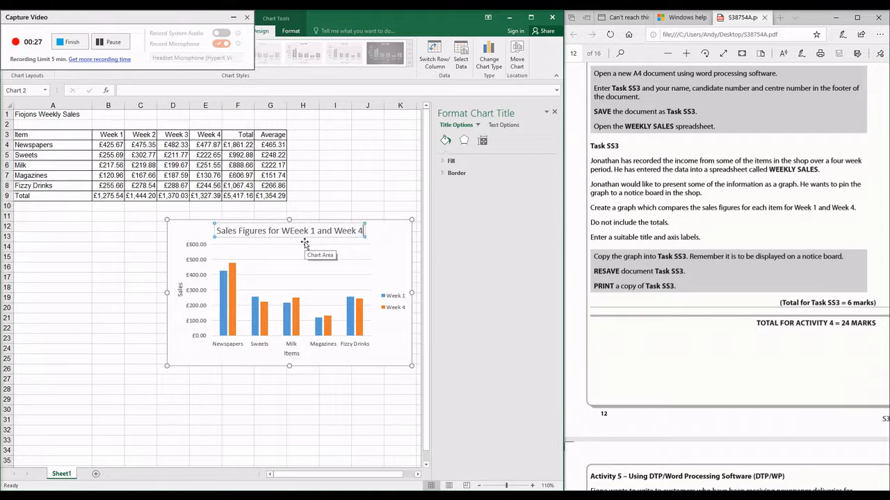
click(297, 233)
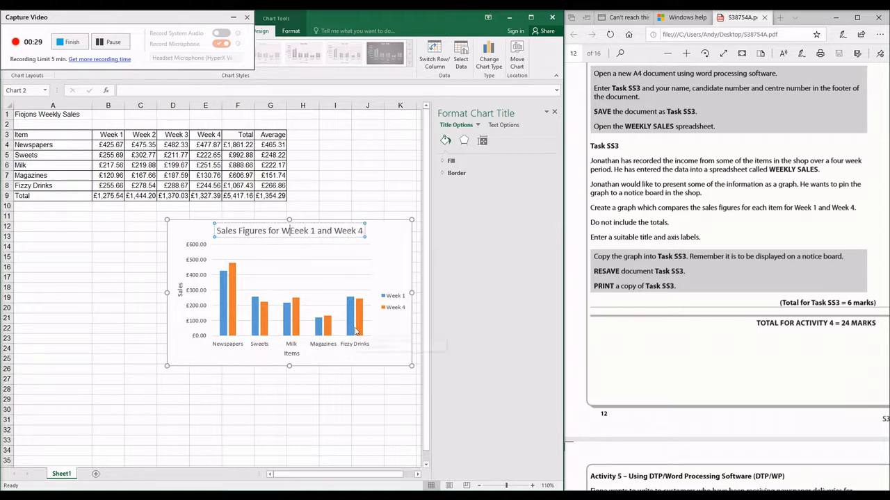
key(BackSpace)
click(391, 271)
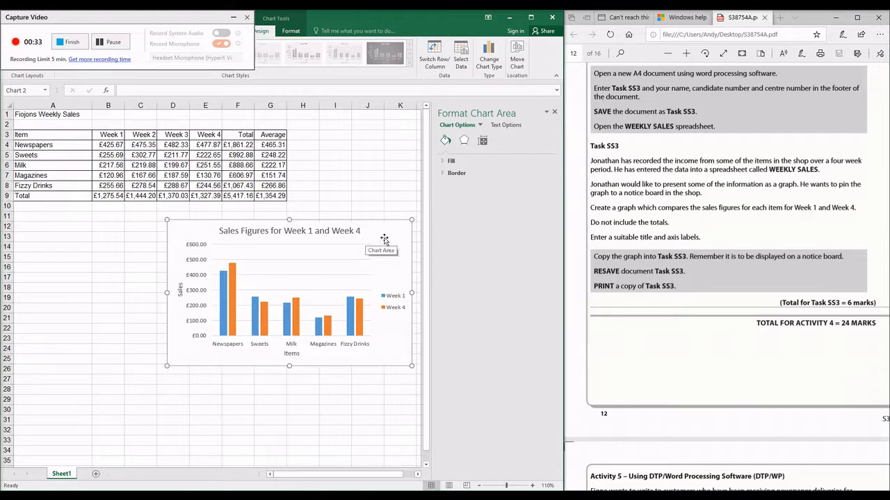
- Move the chart out of Sheet1 onto a new sheet of its own, and check both sheets, ending on the chart
right_click(386, 240)
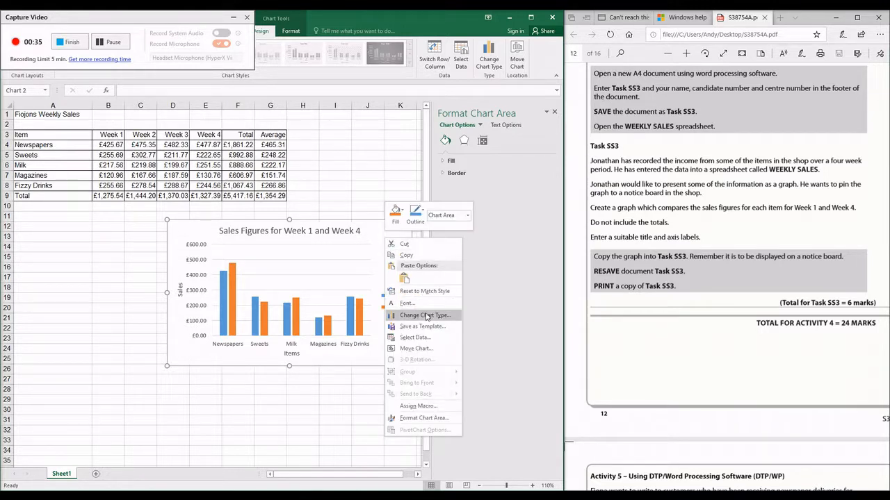
click(430, 349)
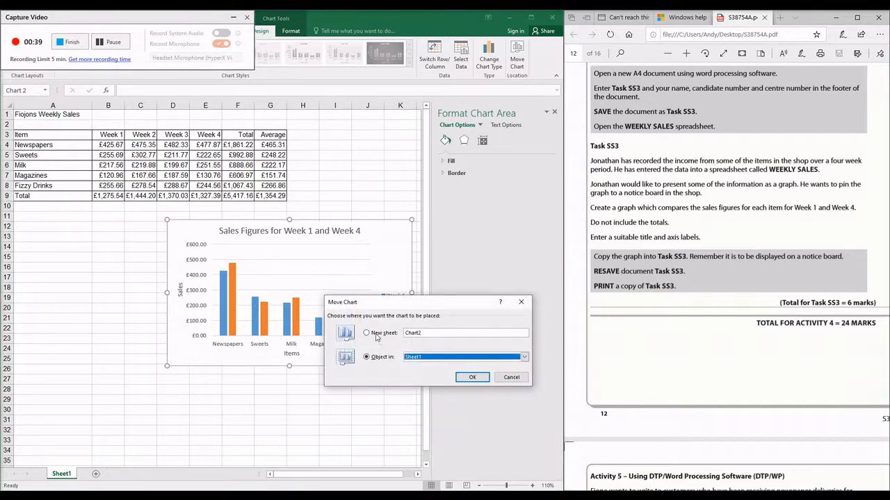
click(367, 333)
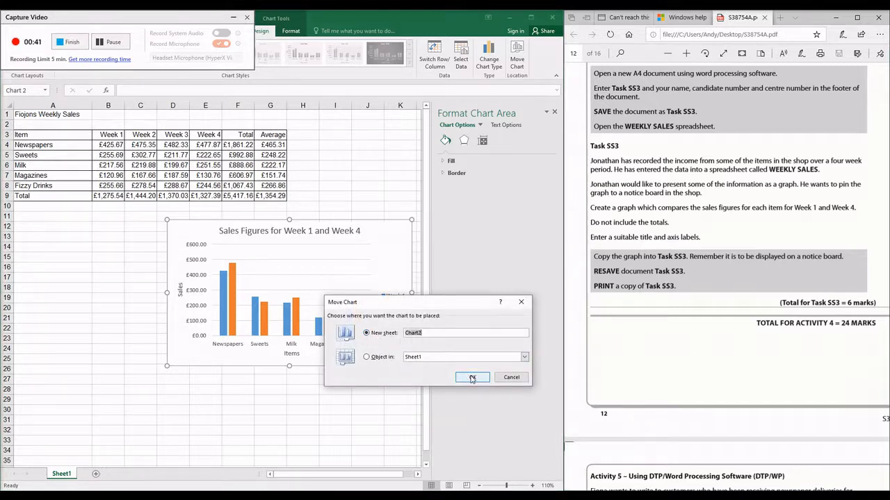
click(472, 378)
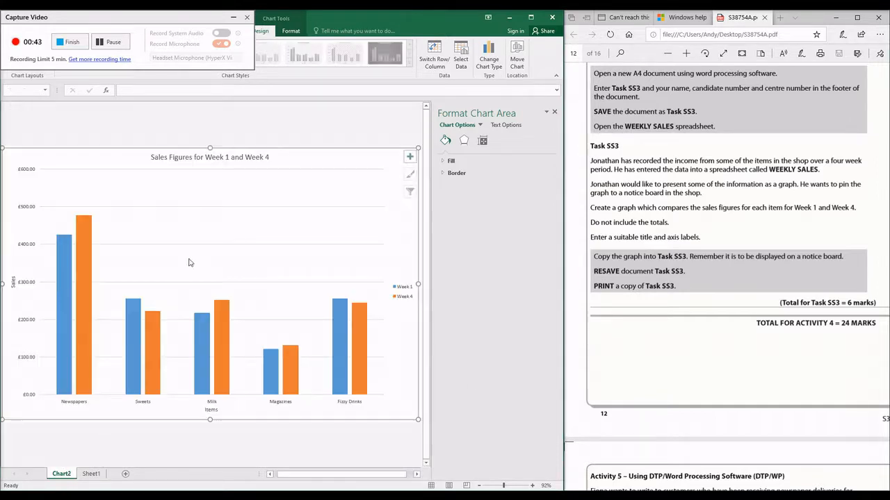
click(91, 473)
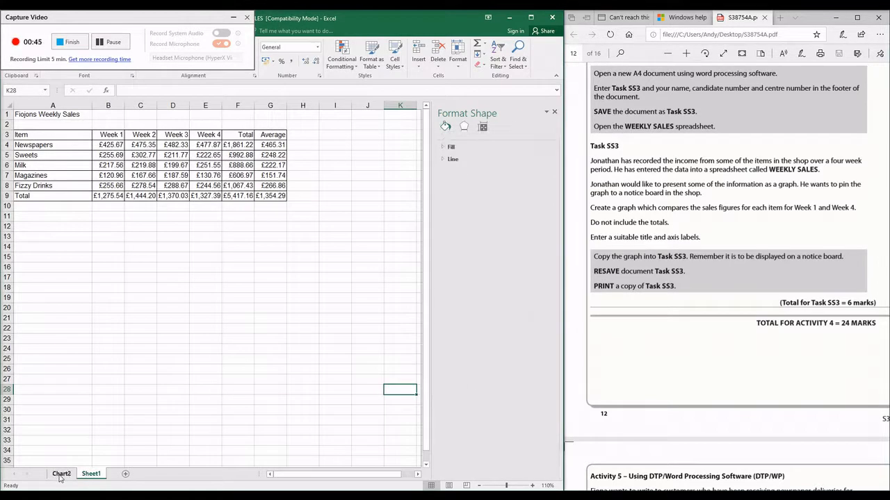
click(60, 475)
click(89, 474)
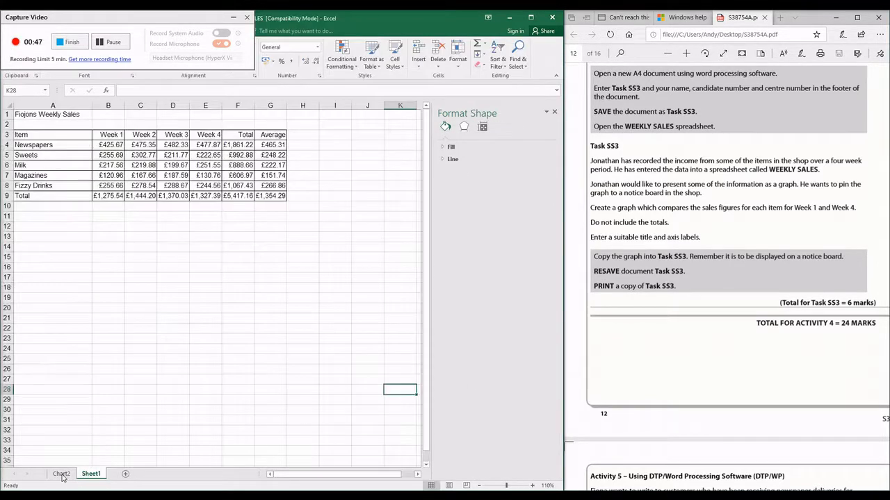
click(61, 474)
mouse_move(232, 383)
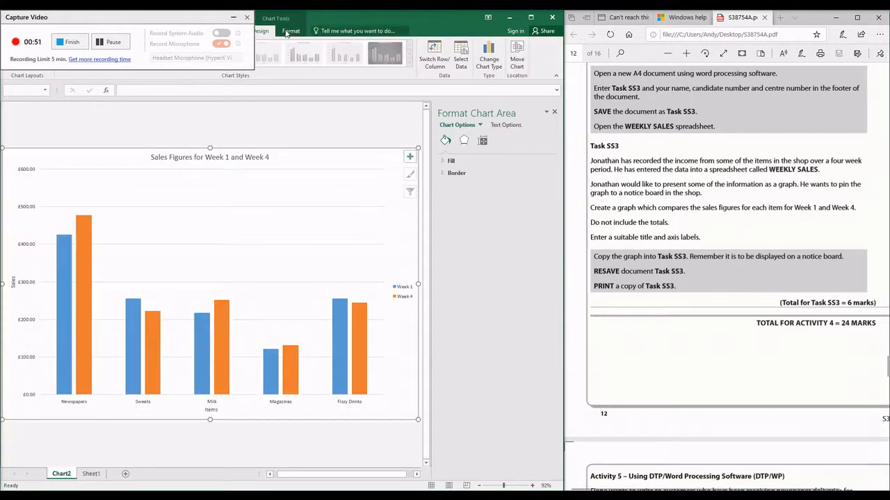
- Copy the chart into the blank Word document and set the page orientation to landscape
click(233, 17)
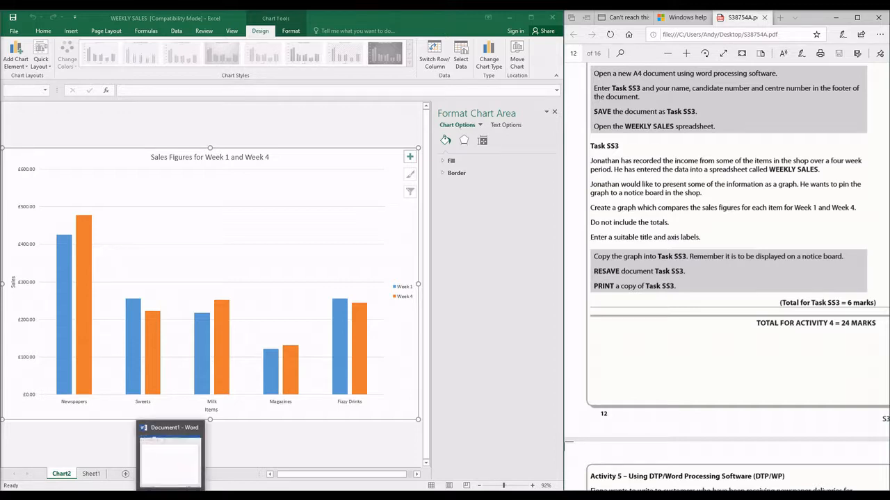
right_click(330, 159)
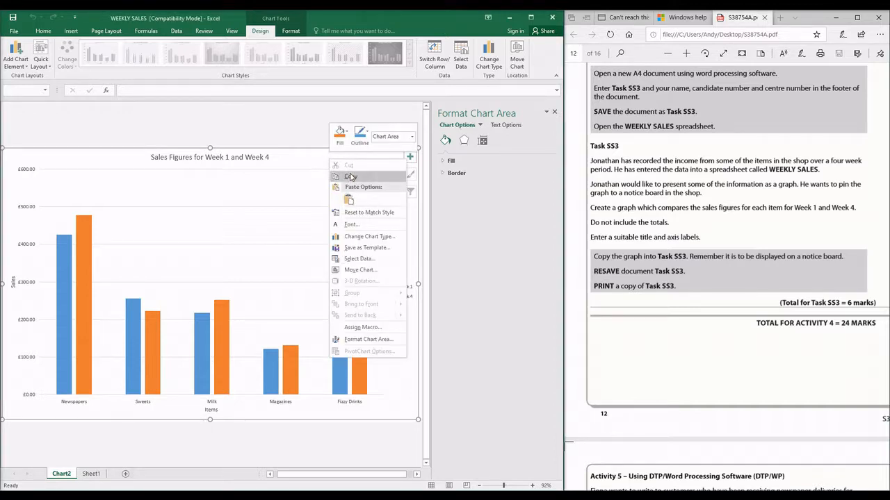
click(351, 177)
click(164, 494)
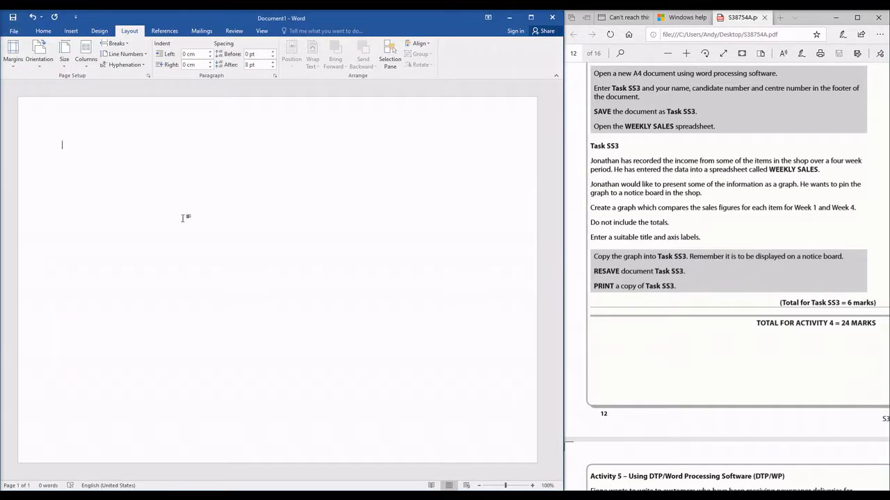
key(ctrl+v)
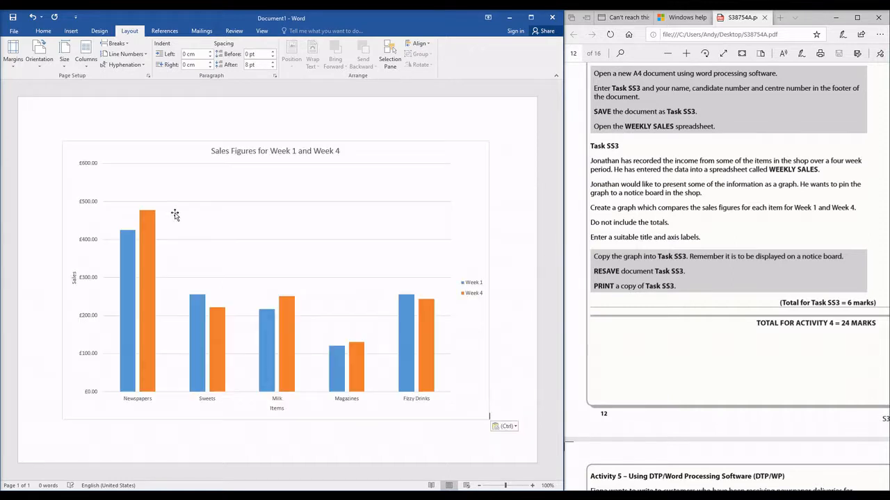
click(40, 54)
click(62, 103)
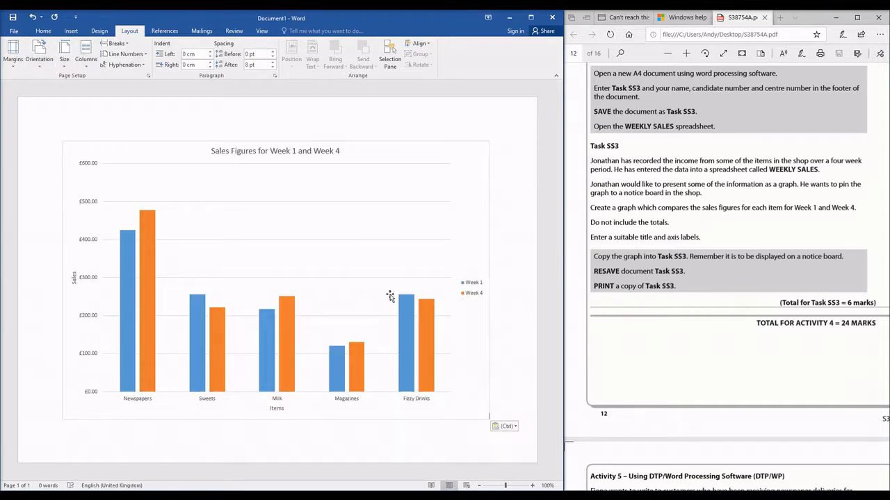